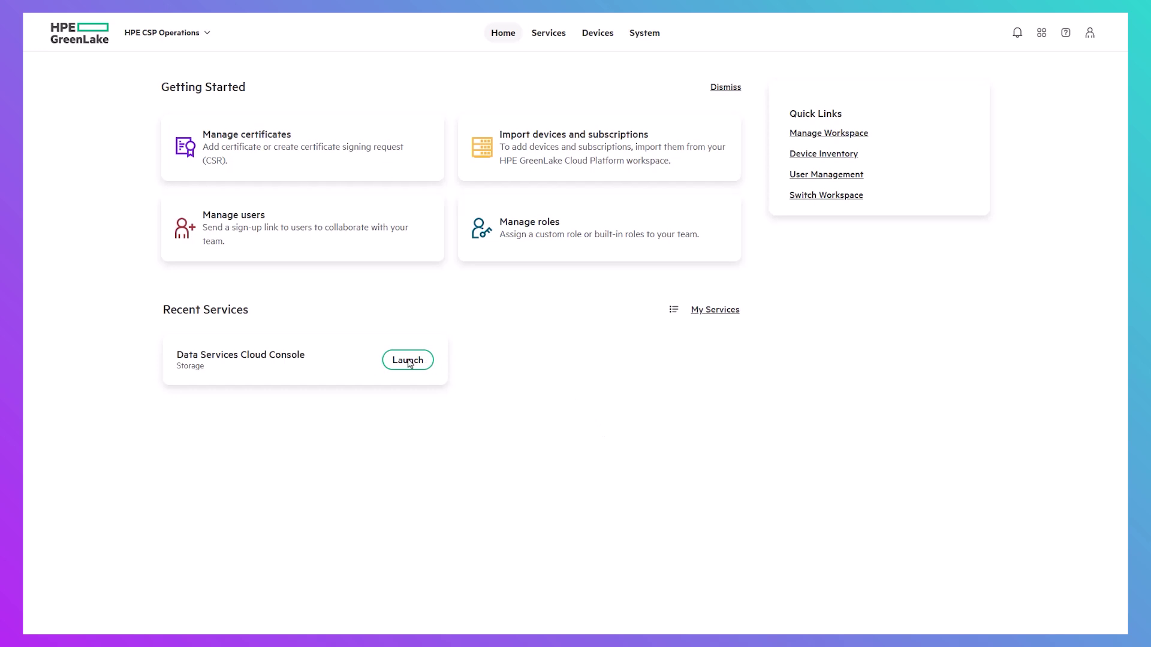
# Step: Launch the Data Services Cloud Console from Recent Services on the GreenLake home page
pyautogui.click(408, 361)
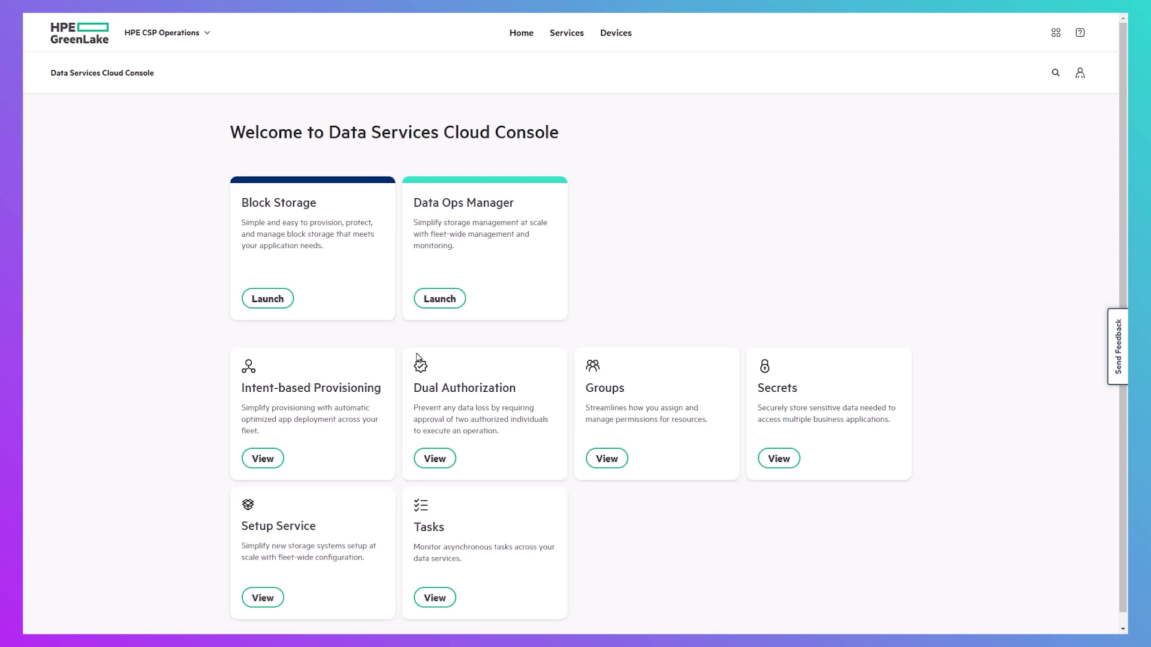
# Step: Launch Data Ops Manager from the DSCC welcome page
pyautogui.click(439, 299)
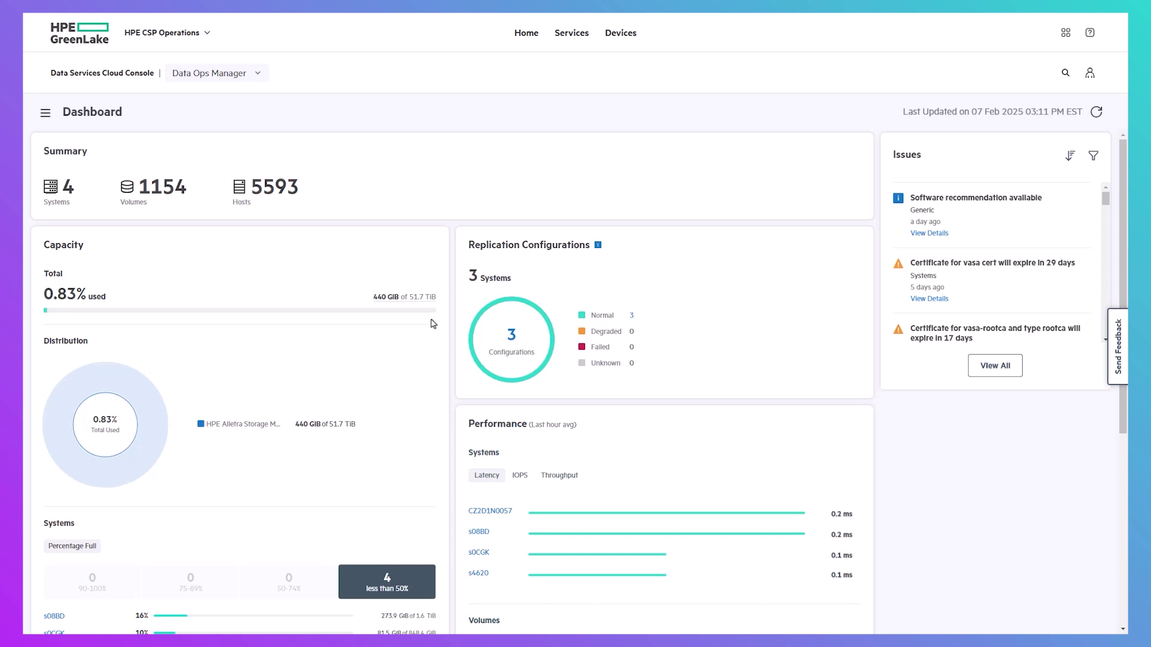
# Step: Rank the dashboard's Volumes performance list by IOPS instead of read latency
pyautogui.scroll(-5, 434, 324)
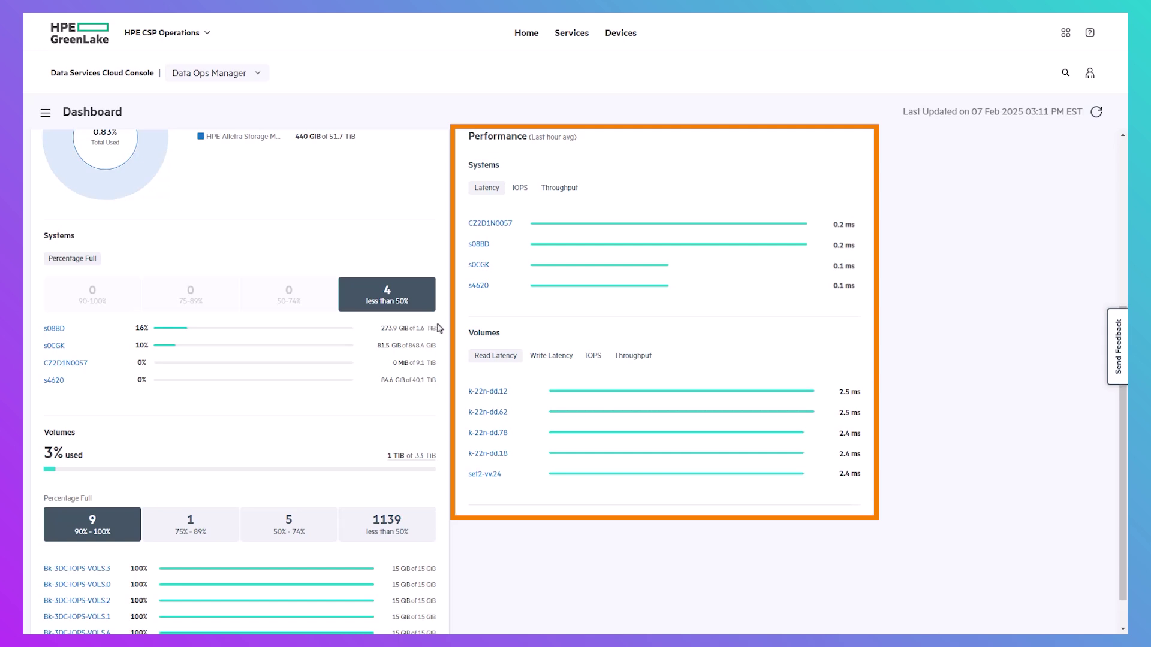
pyautogui.click(594, 358)
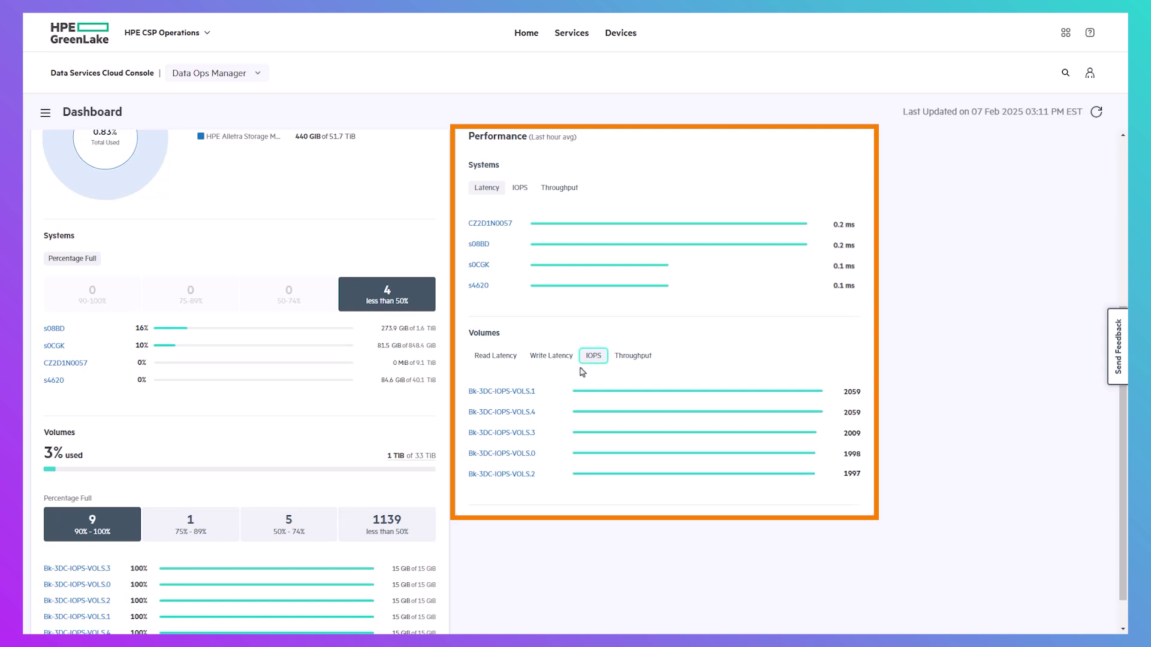
pyautogui.scroll(-1, 264, 463)
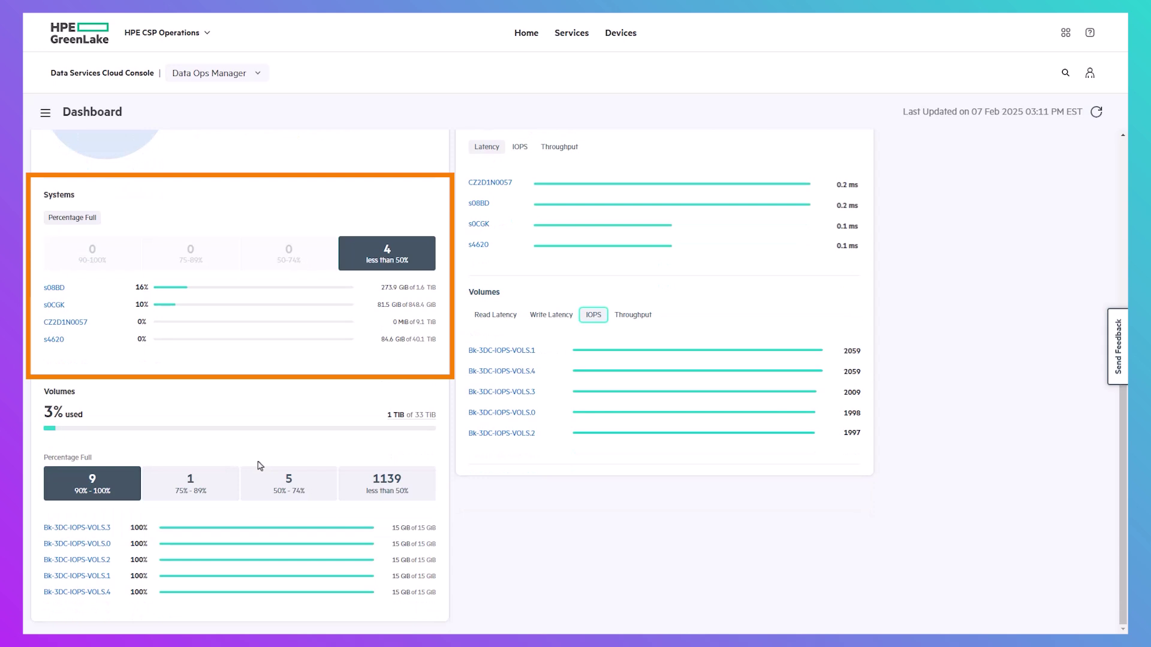
pyautogui.scroll(5, 259, 466)
pyautogui.scroll(1, 260, 466)
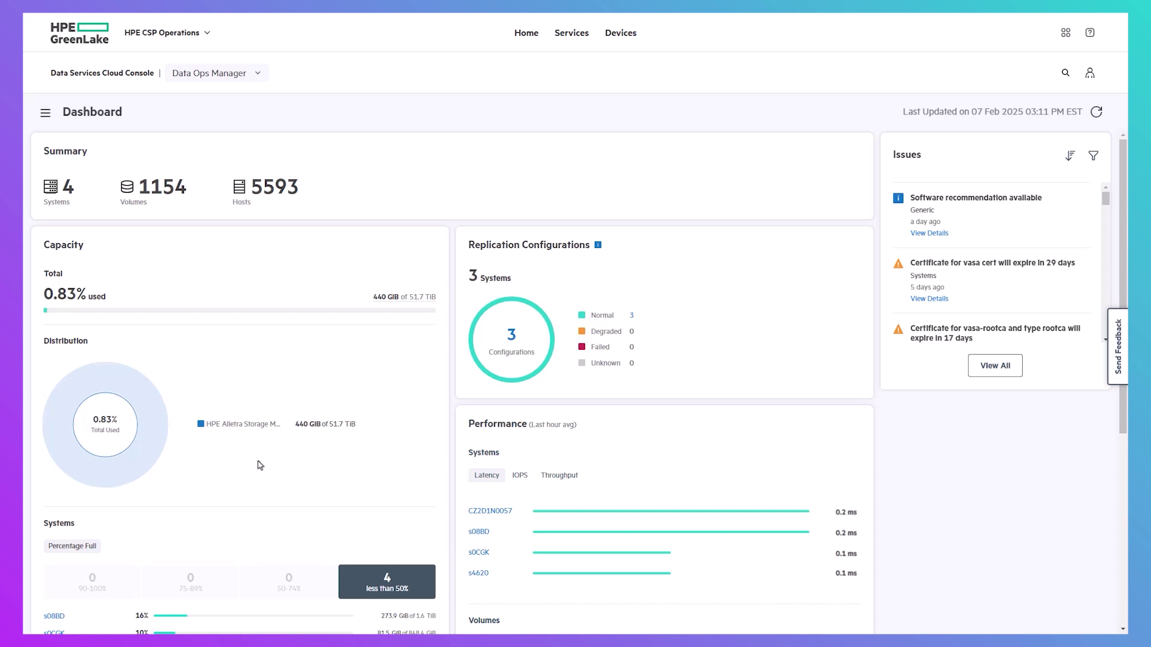
# Step: Open system s08BD from the Systems list and view its capacity usage and data-reduction savings
pyautogui.click(54, 192)
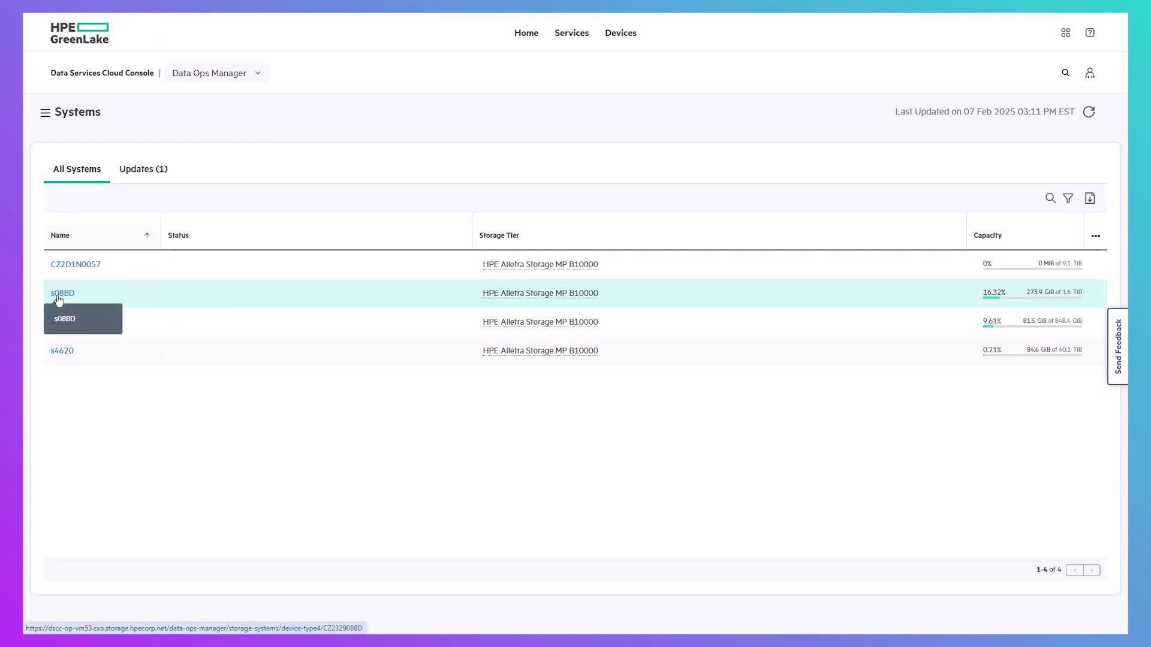
pyautogui.click(58, 294)
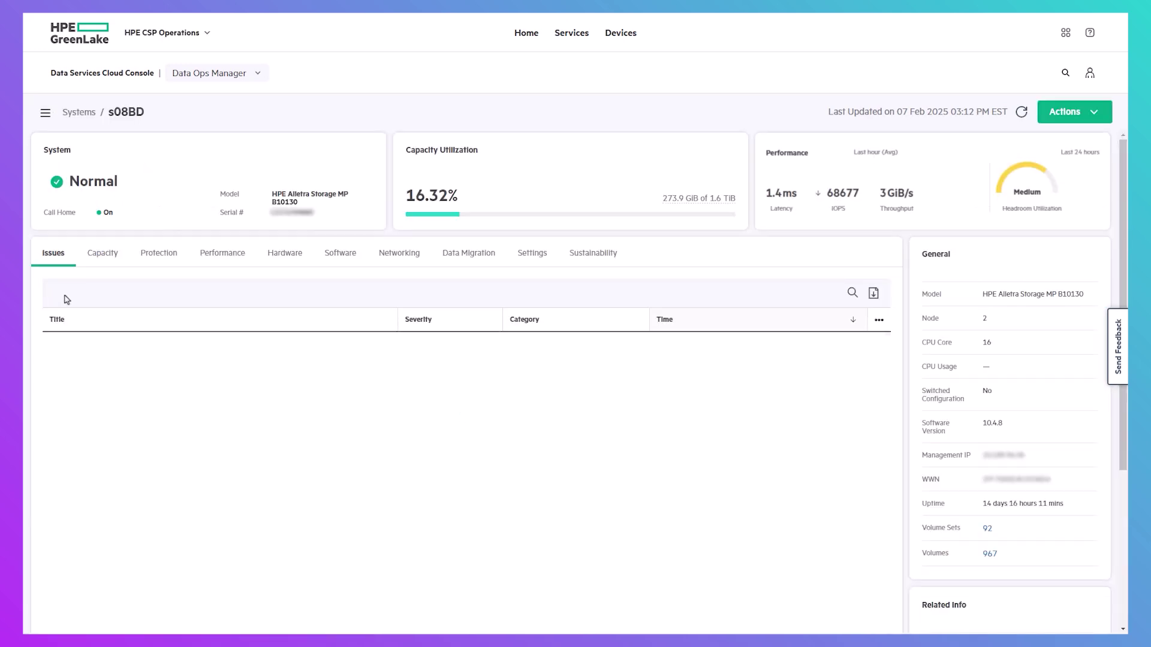
pyautogui.click(98, 256)
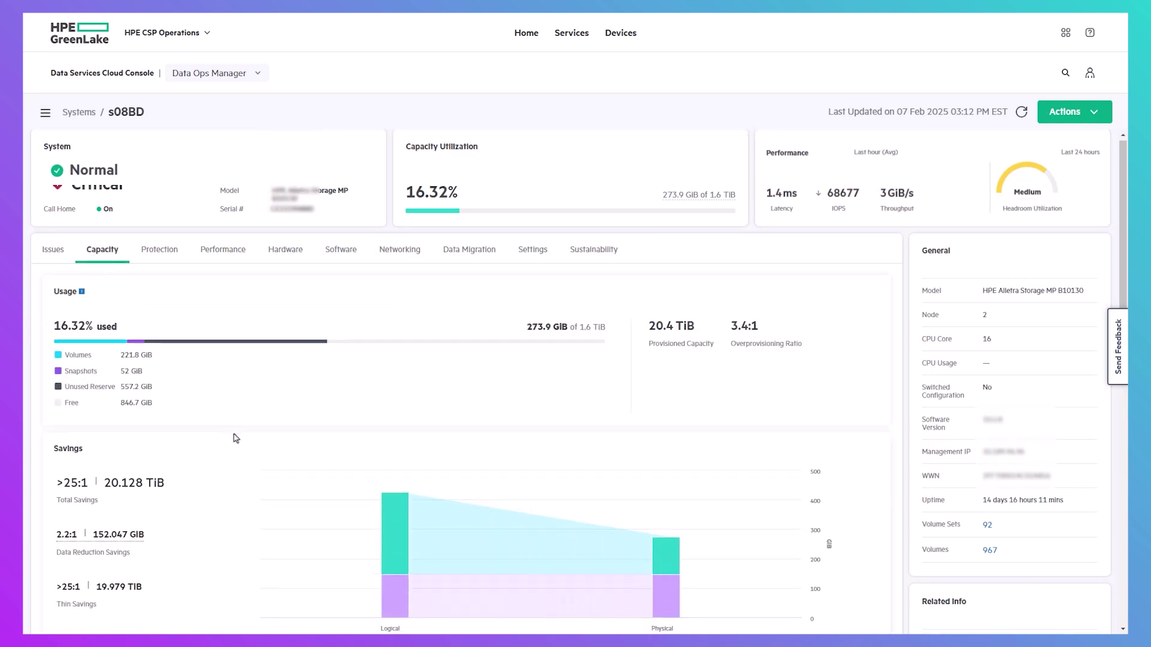
pyautogui.scroll(-2, 240, 437)
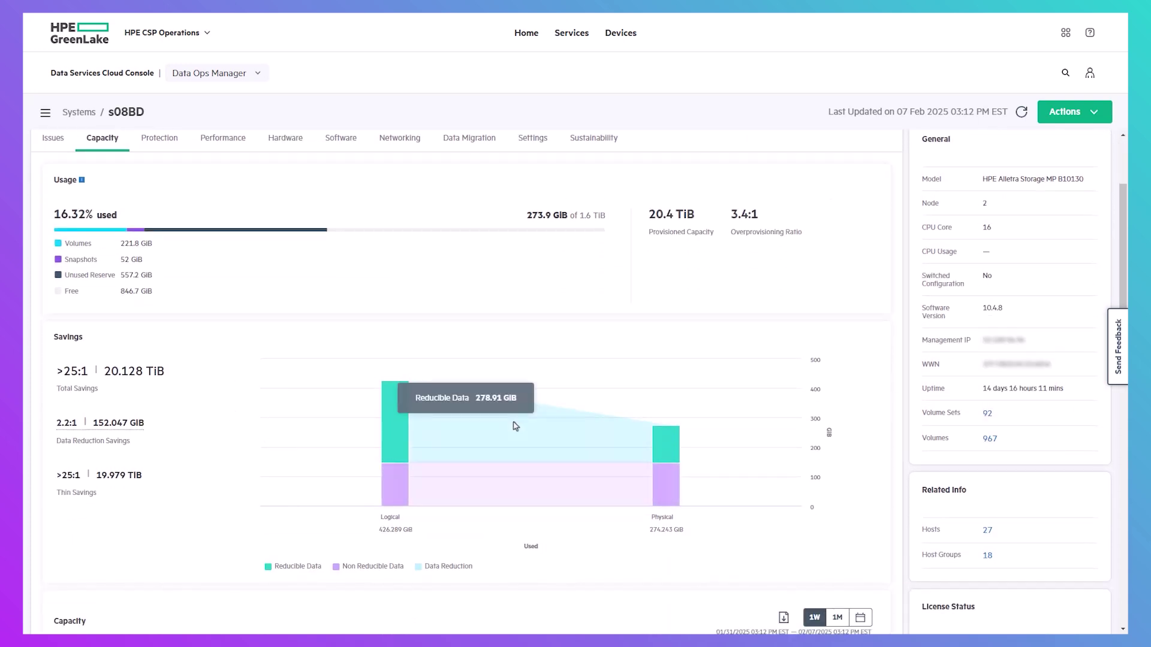
pyautogui.moveTo(532, 413)
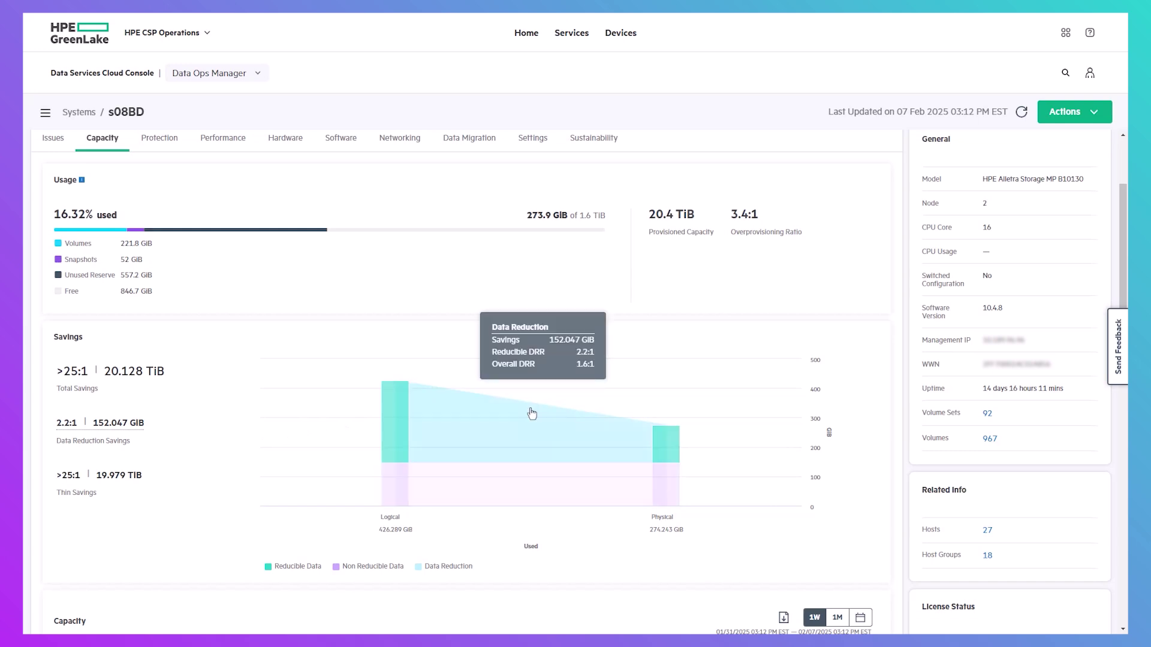
pyautogui.click(223, 140)
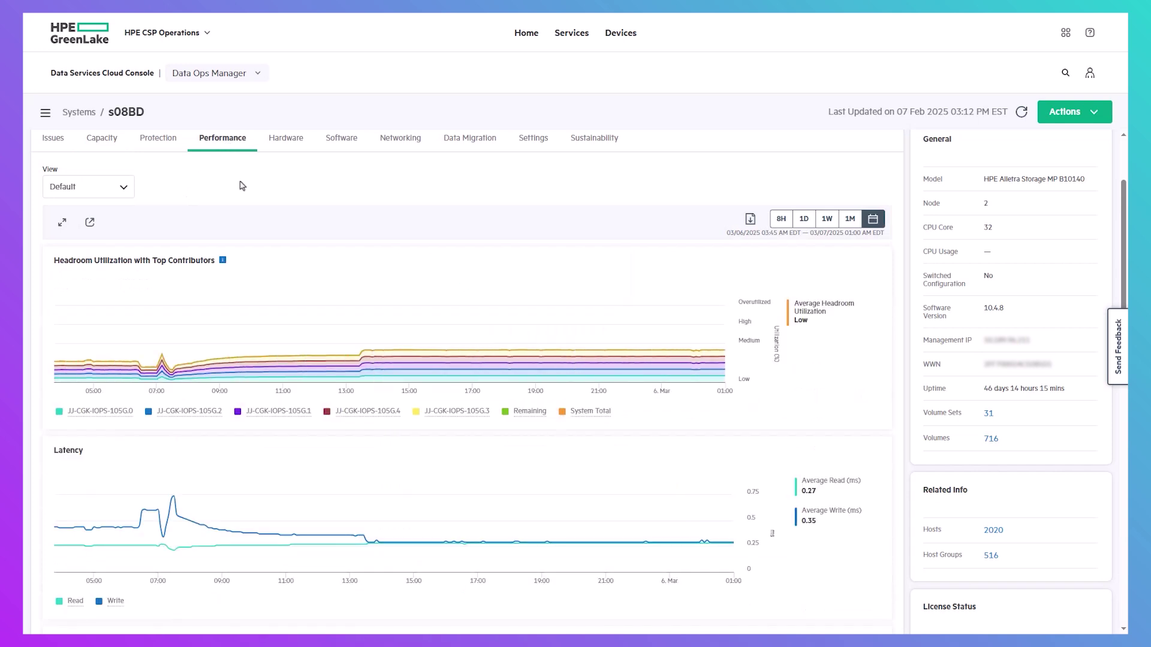
# Step: Switch s08BD's performance charts to the Custom view
pyautogui.moveTo(289, 335)
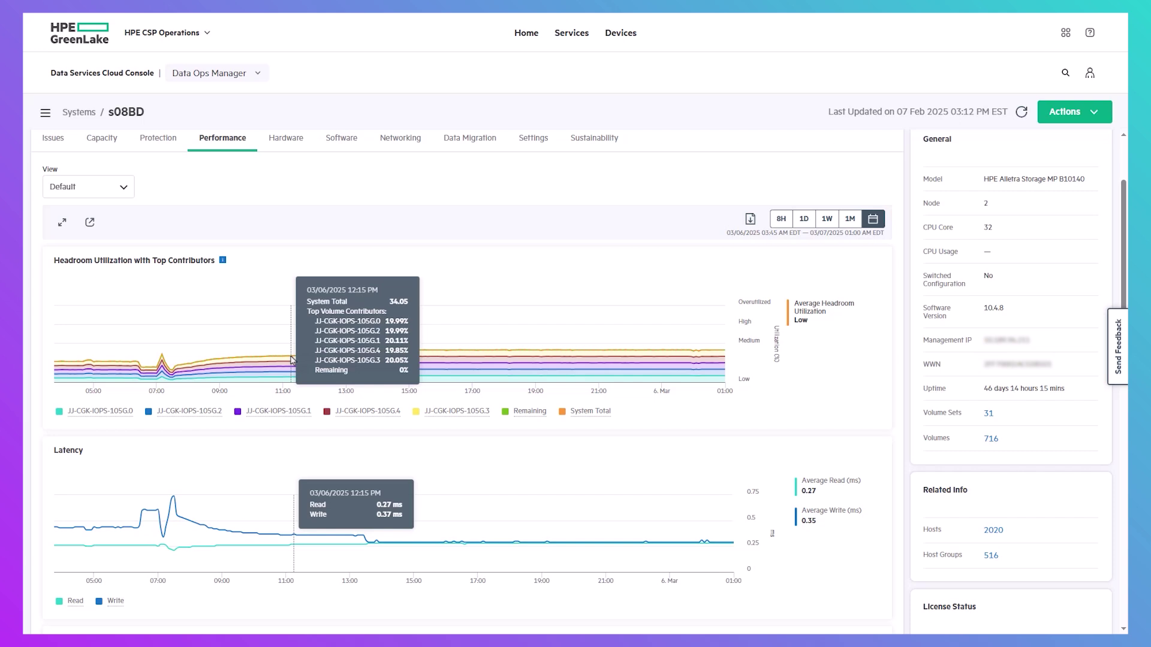
pyautogui.scroll(1, 292, 360)
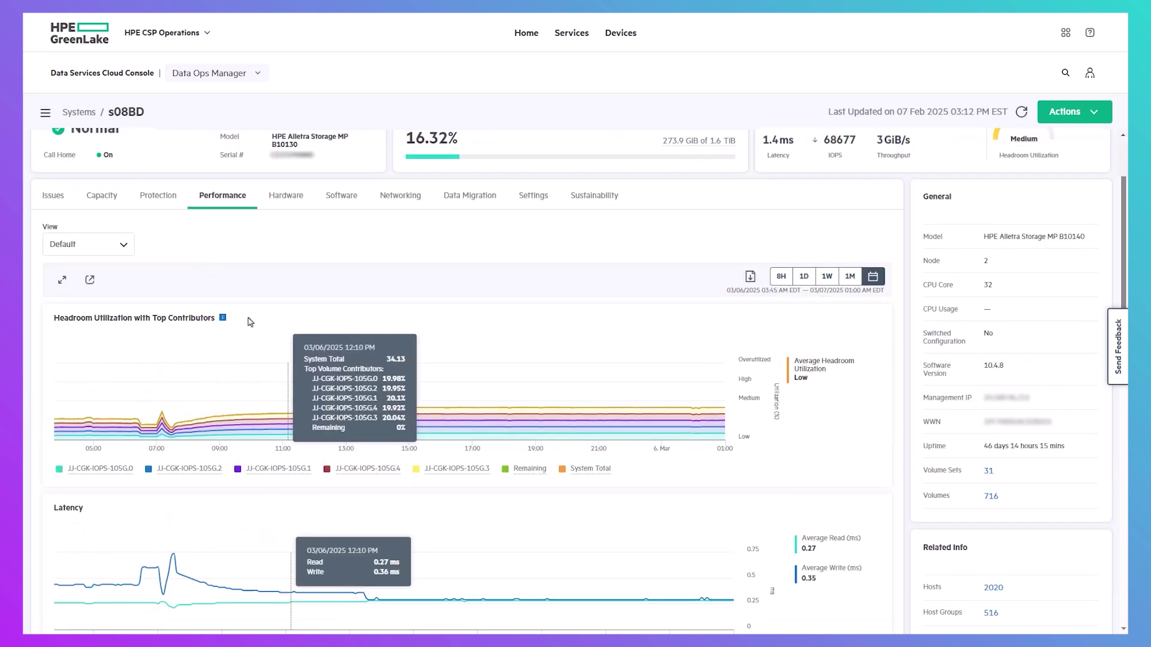
pyautogui.click(125, 246)
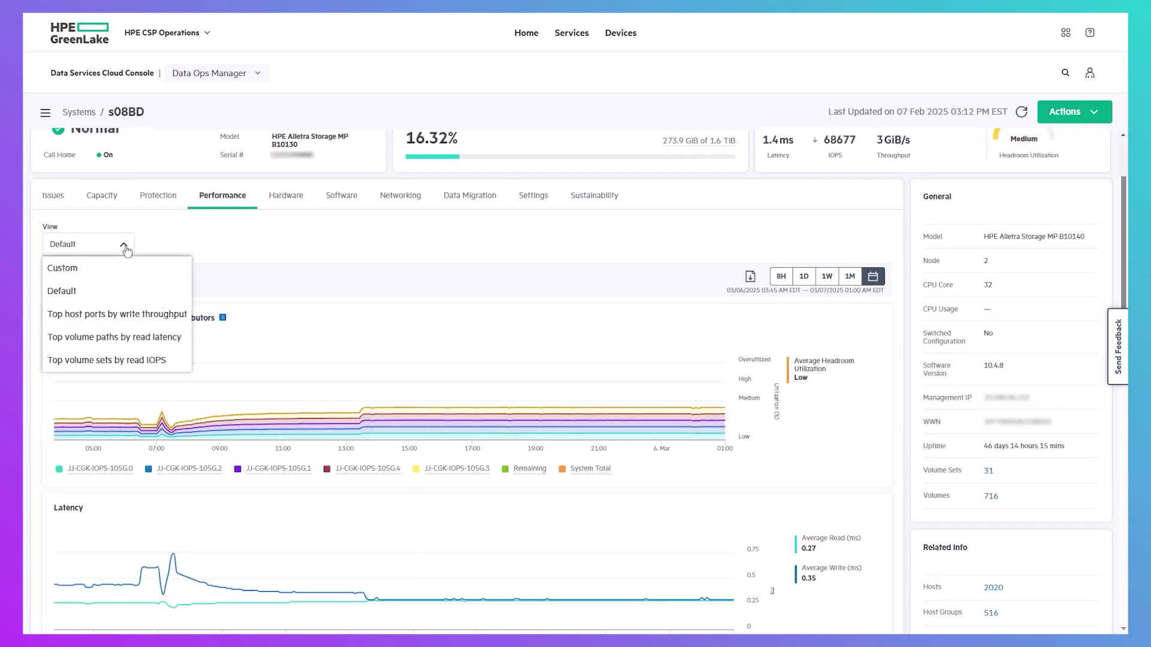
pyautogui.click(111, 269)
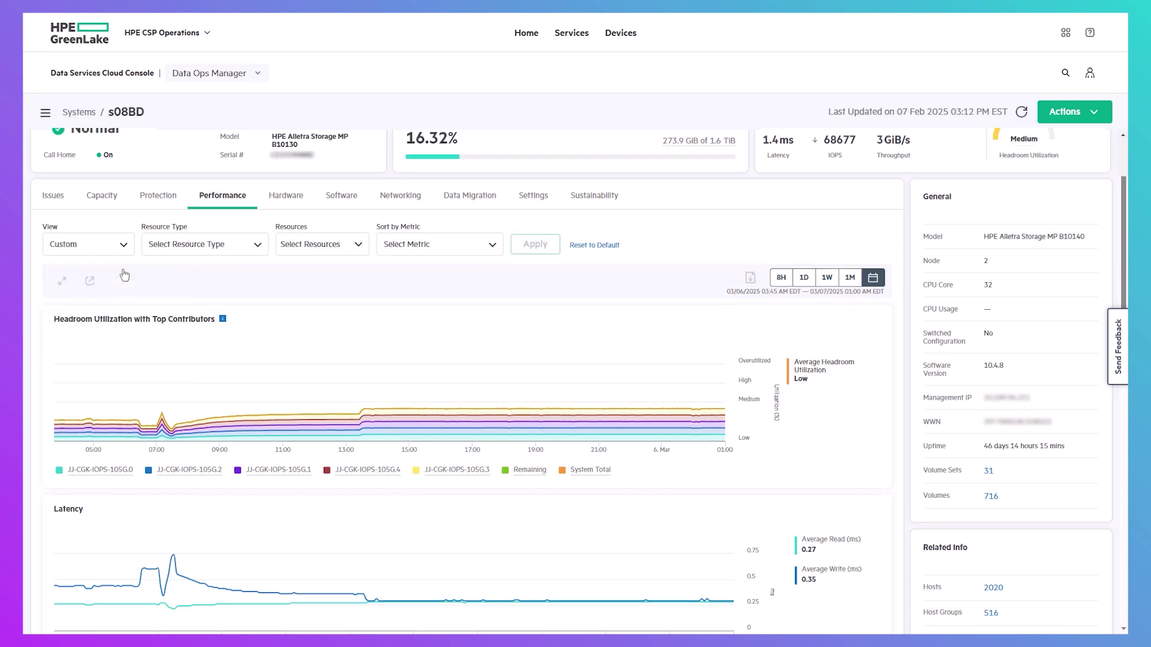
# Step: Check the Resource Type choices and custom time period calendar without changing them
pyautogui.click(217, 250)
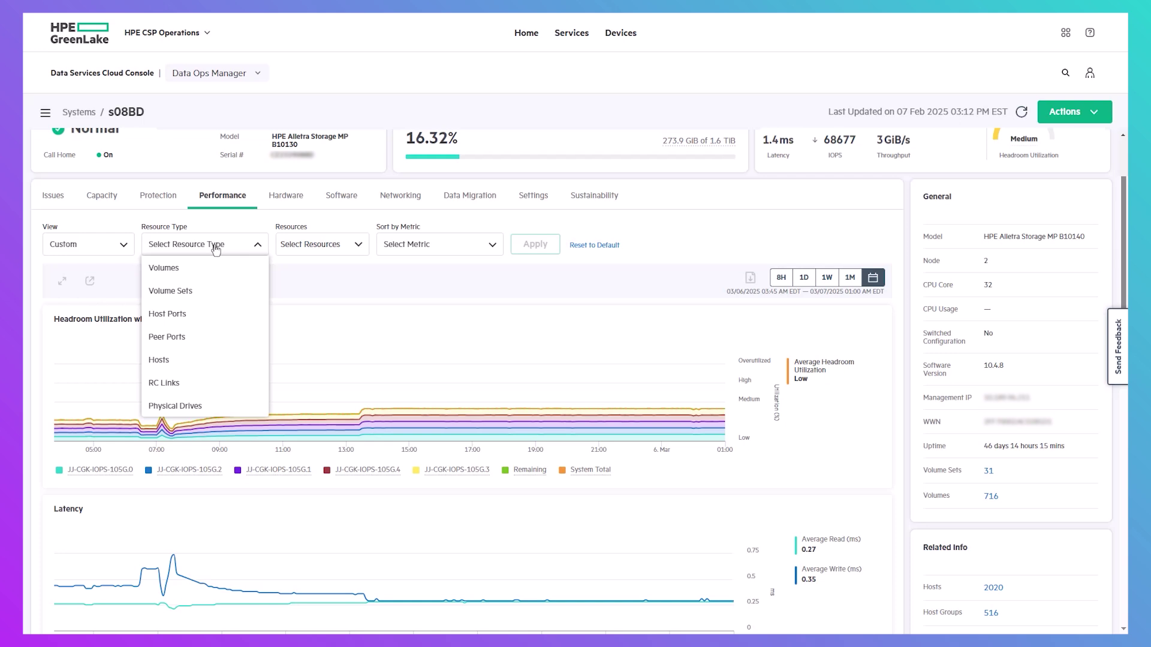
pyautogui.click(217, 250)
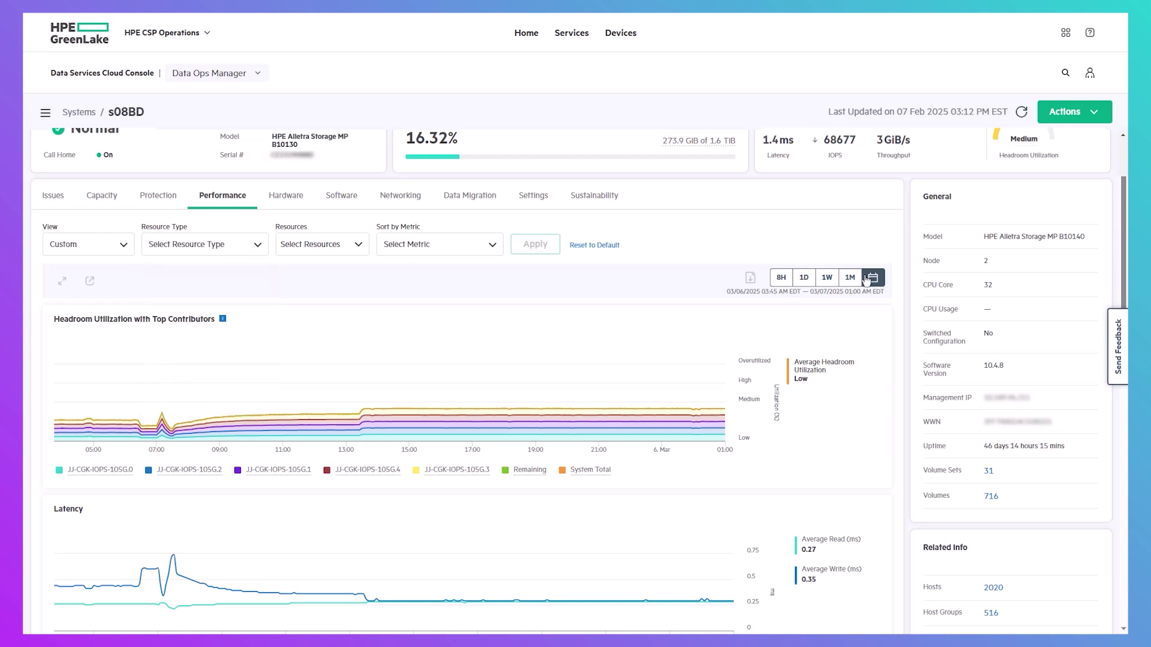
pyautogui.click(872, 279)
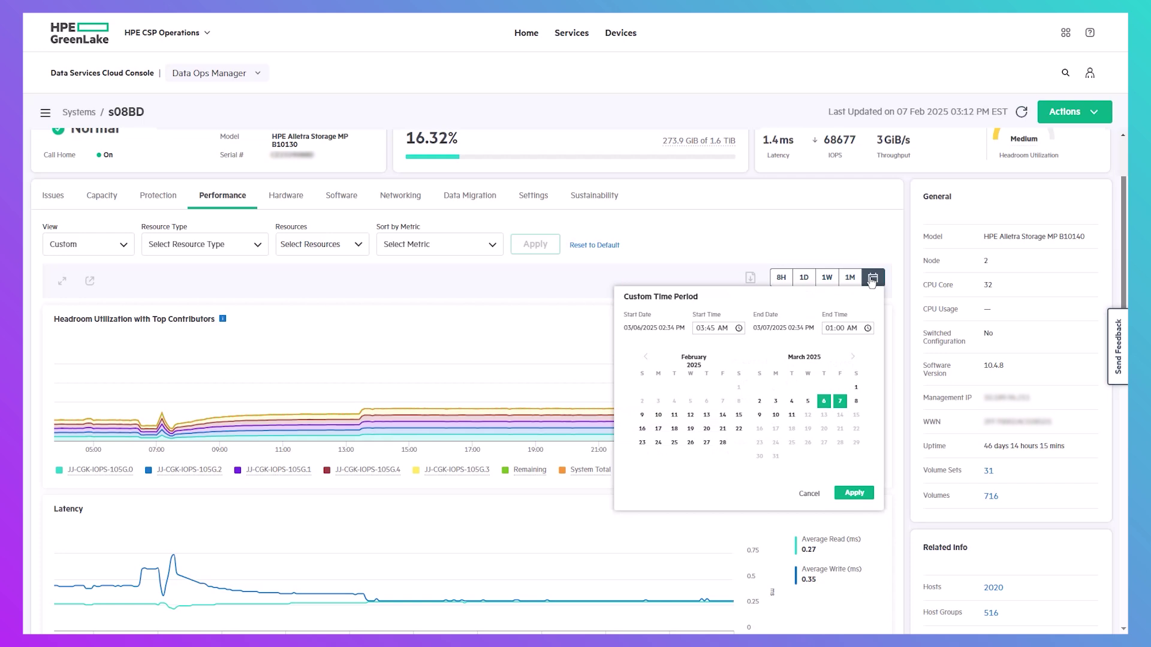
pyautogui.click(873, 280)
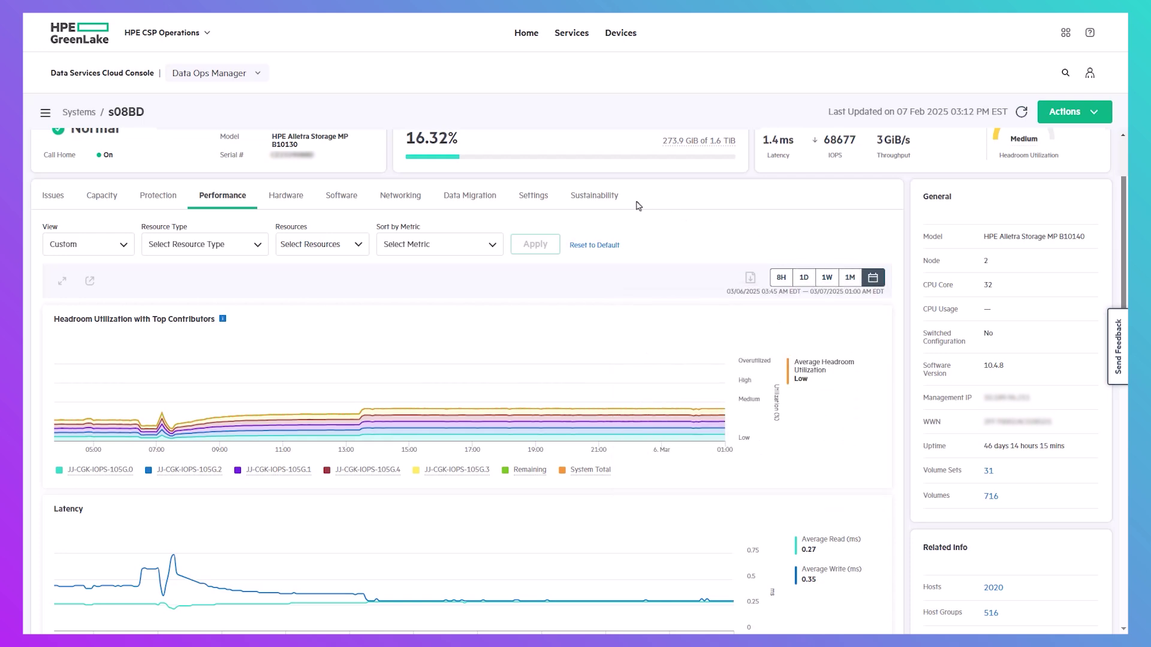
# Step: Review s08BD's power consumption under Sustainability, then open its detailed system settings
pyautogui.click(604, 198)
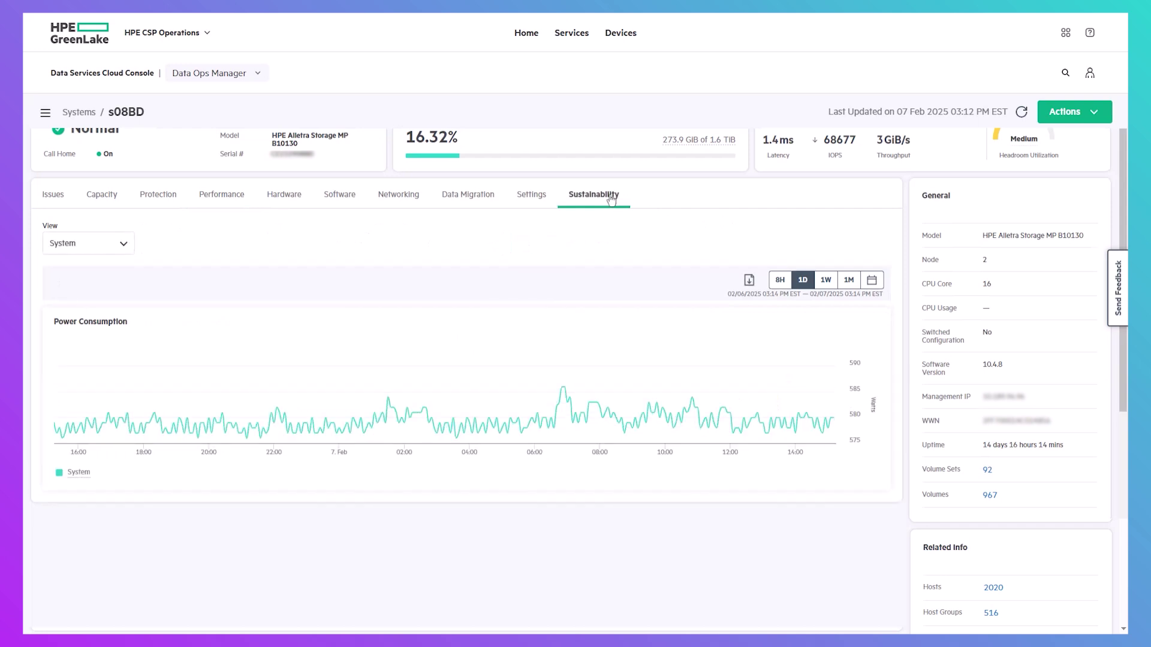
pyautogui.click(532, 197)
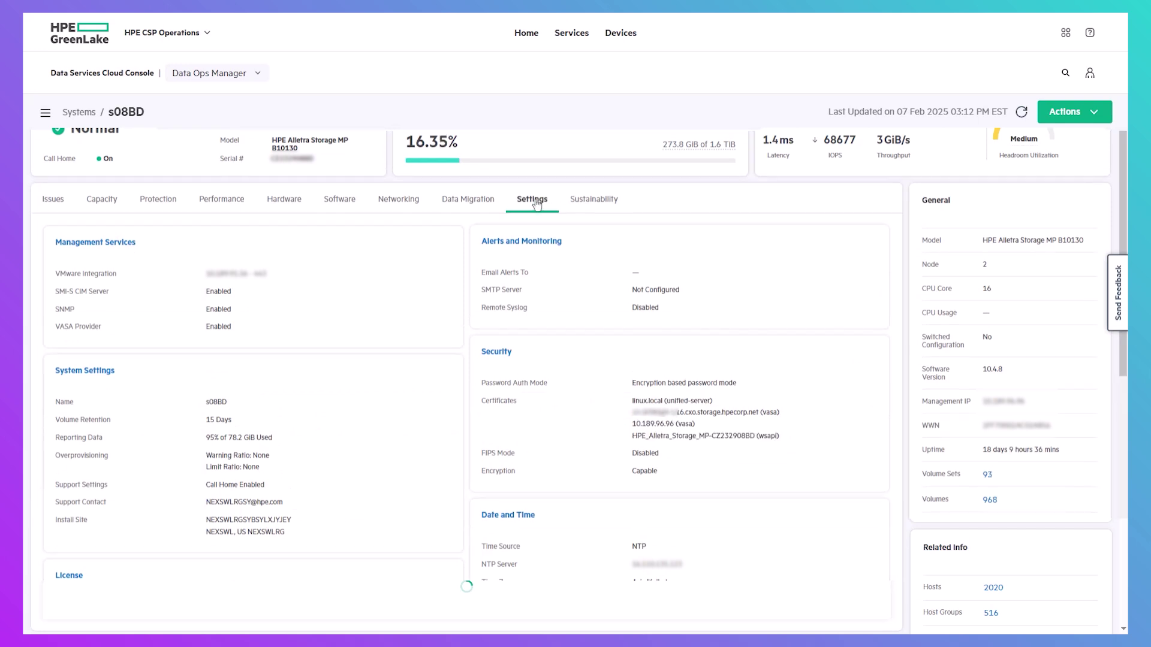
pyautogui.click(73, 372)
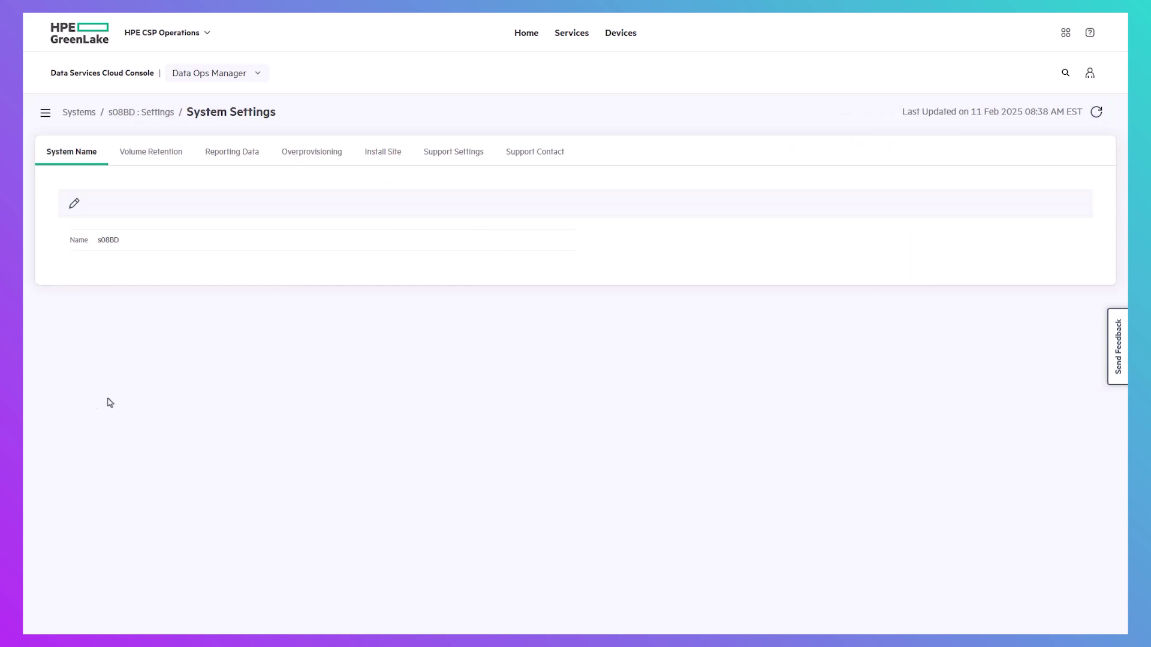
# Step: Edit s08BD's support settings, keep Send Call Home Enabled, cancel, and return to the overview
pyautogui.click(442, 155)
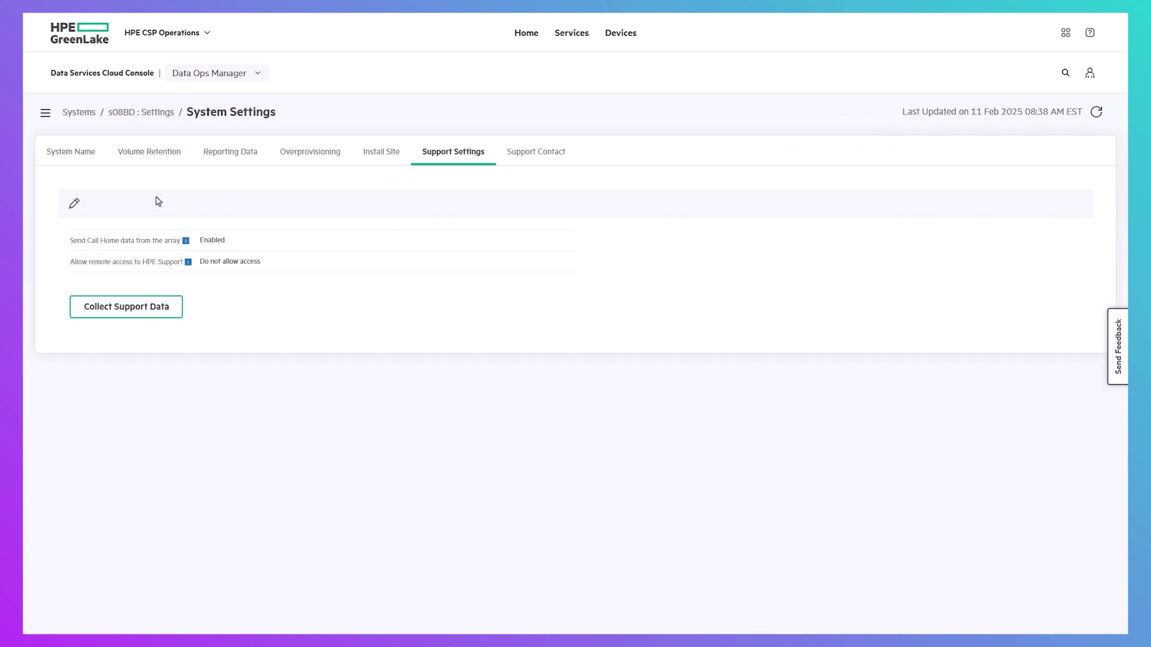
pyautogui.click(73, 205)
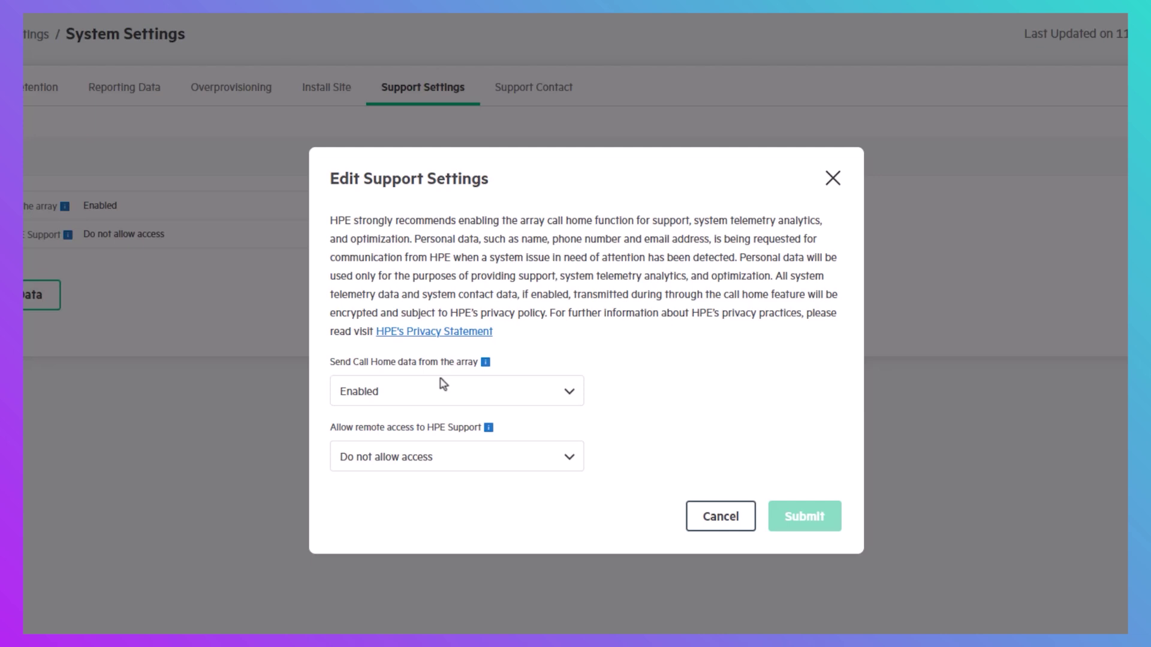
pyautogui.click(473, 392)
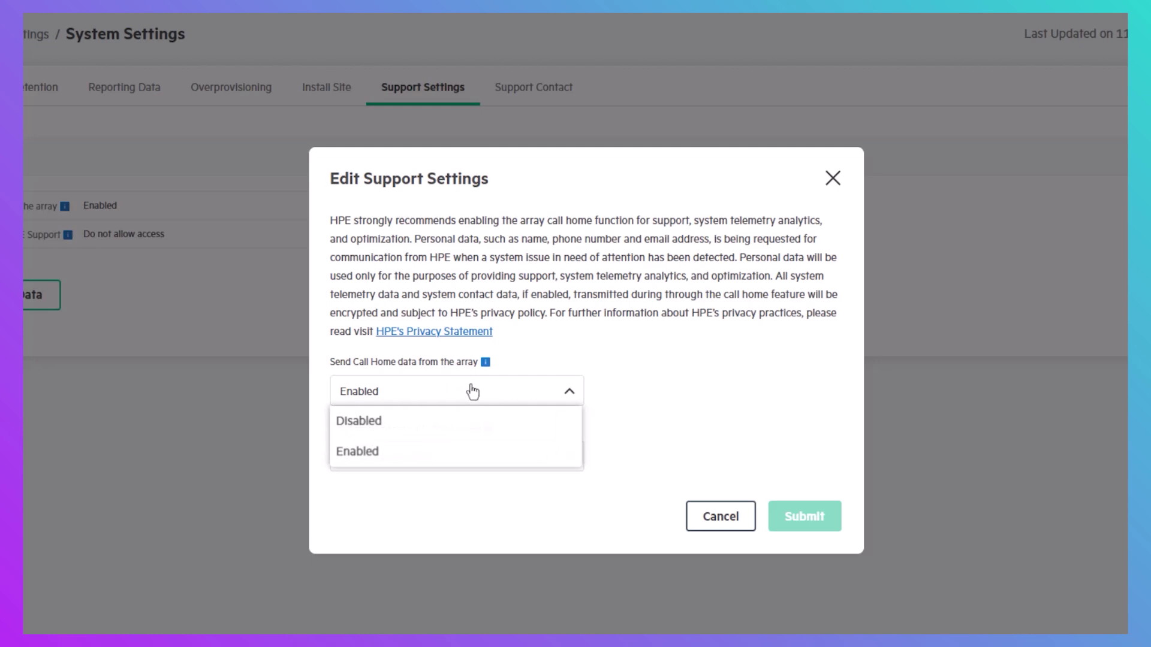
pyautogui.click(473, 392)
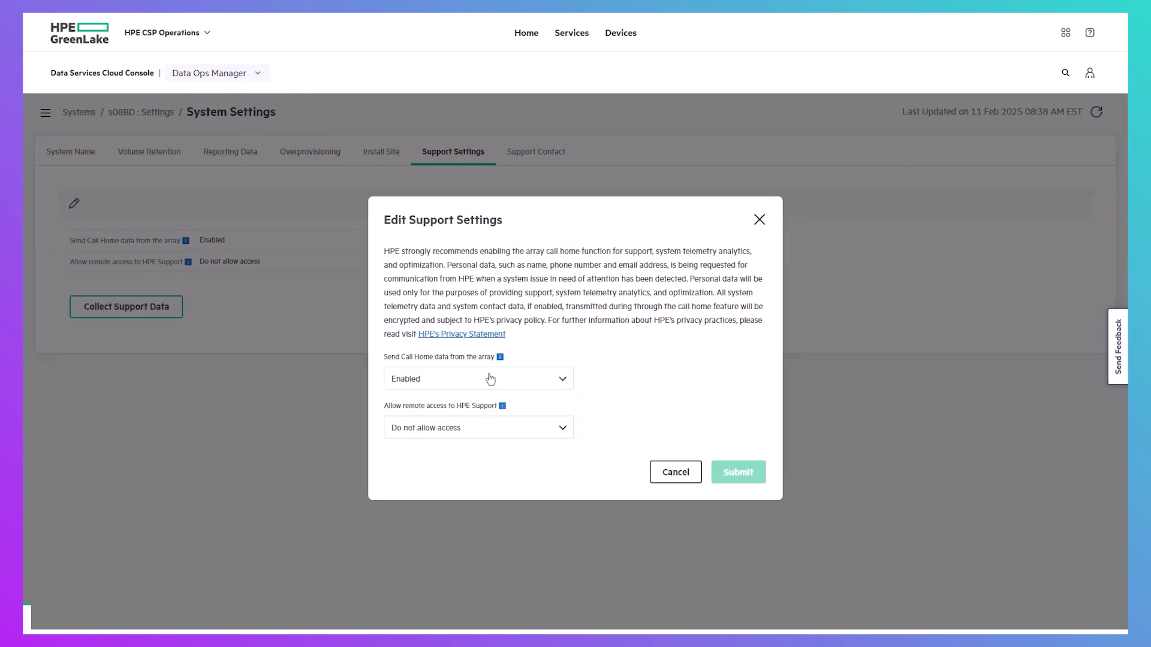
pyautogui.click(676, 473)
pyautogui.click(149, 114)
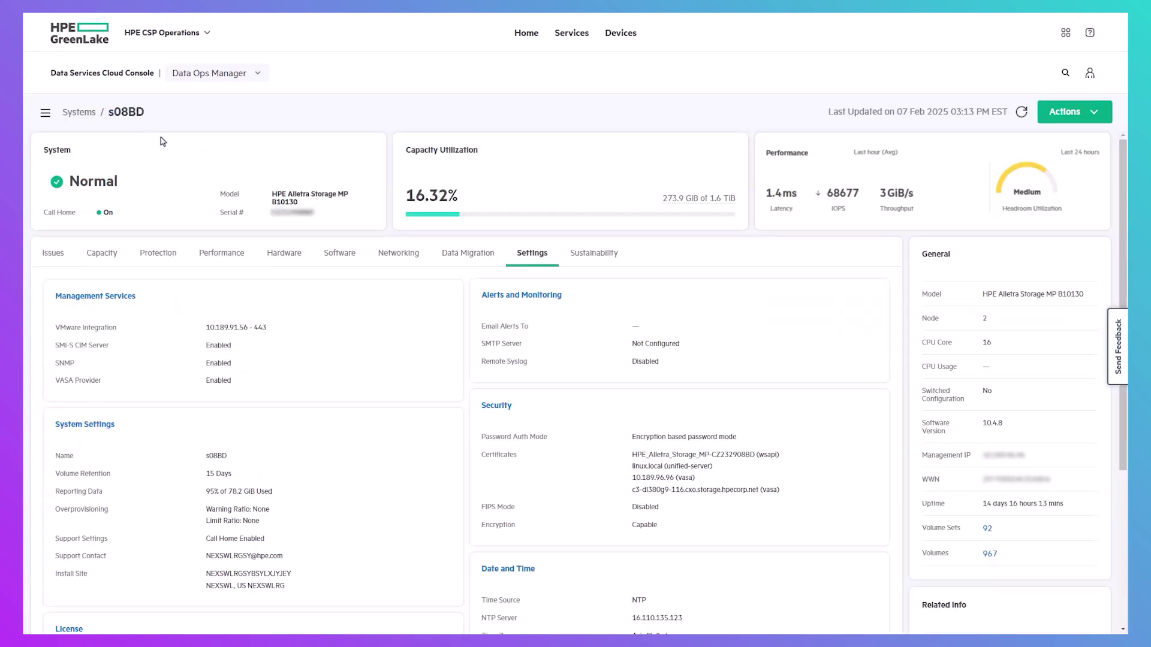
# Step: From s08BD's Protection tab, manage Replication and start adding a new replication configuration
pyautogui.click(159, 255)
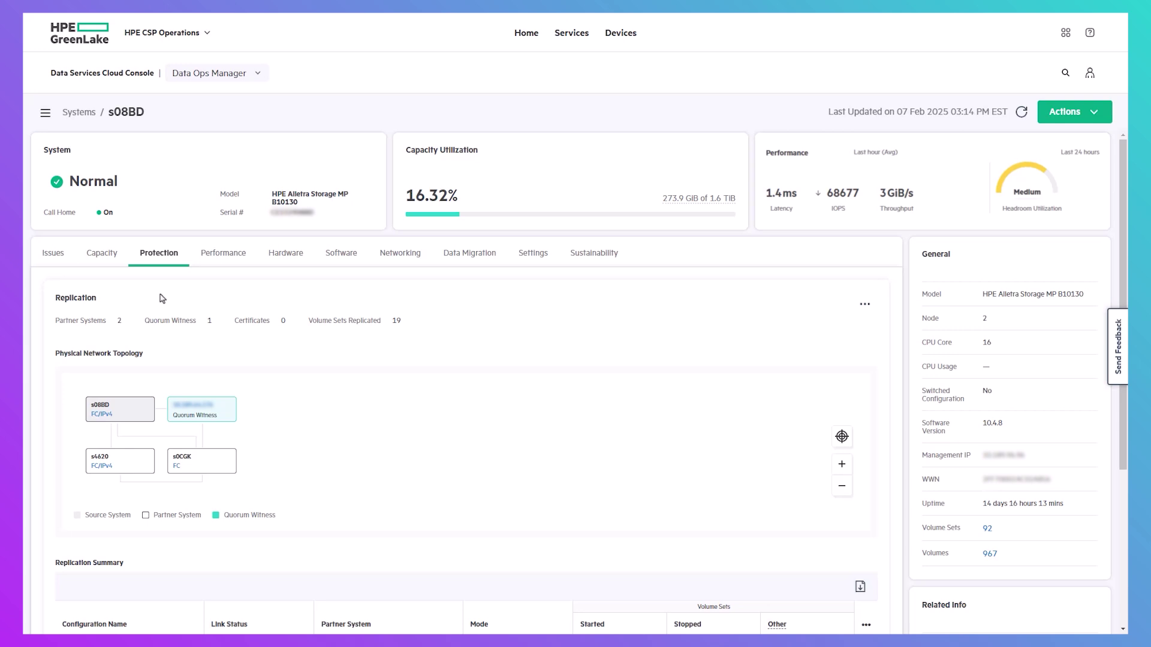
pyautogui.click(863, 305)
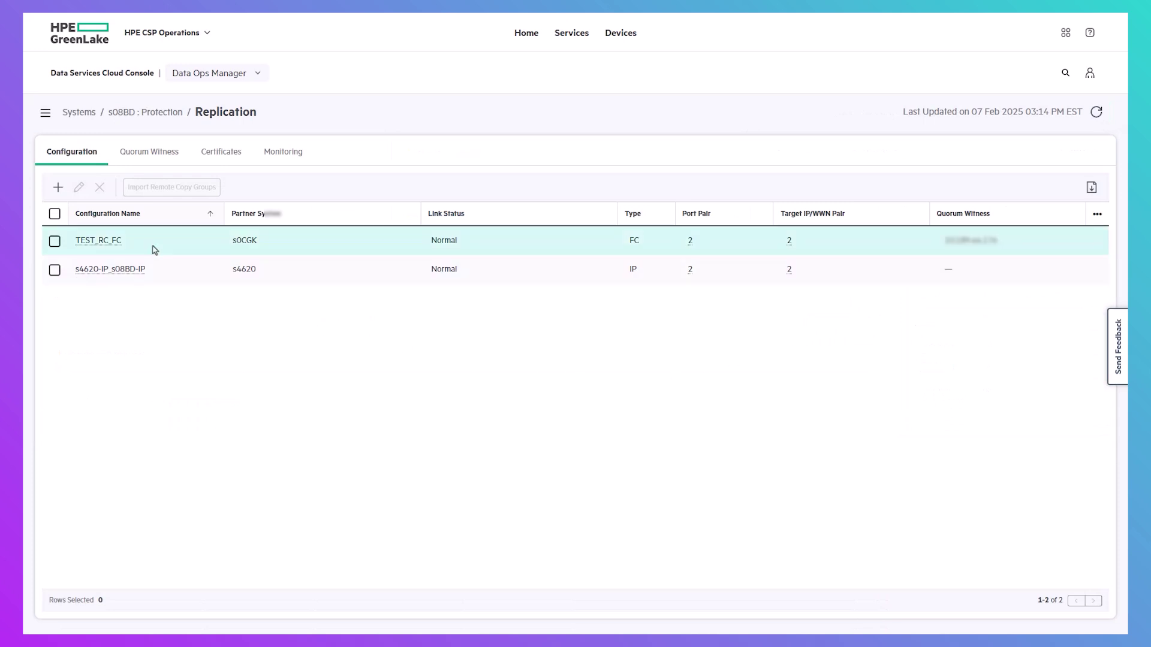
pyautogui.click(56, 187)
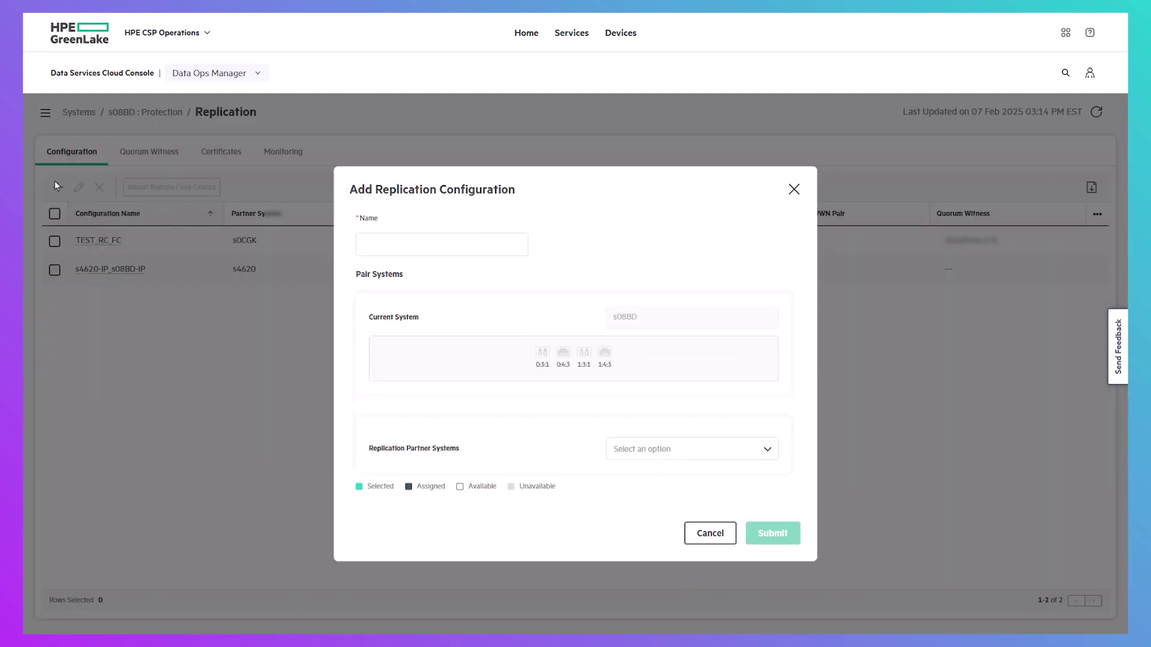
# Step: Draft an s08BD–s0CGK replication pairing IPv4 ports 0:4:3 and 1:4:3, then cancel it
pyautogui.click(645, 455)
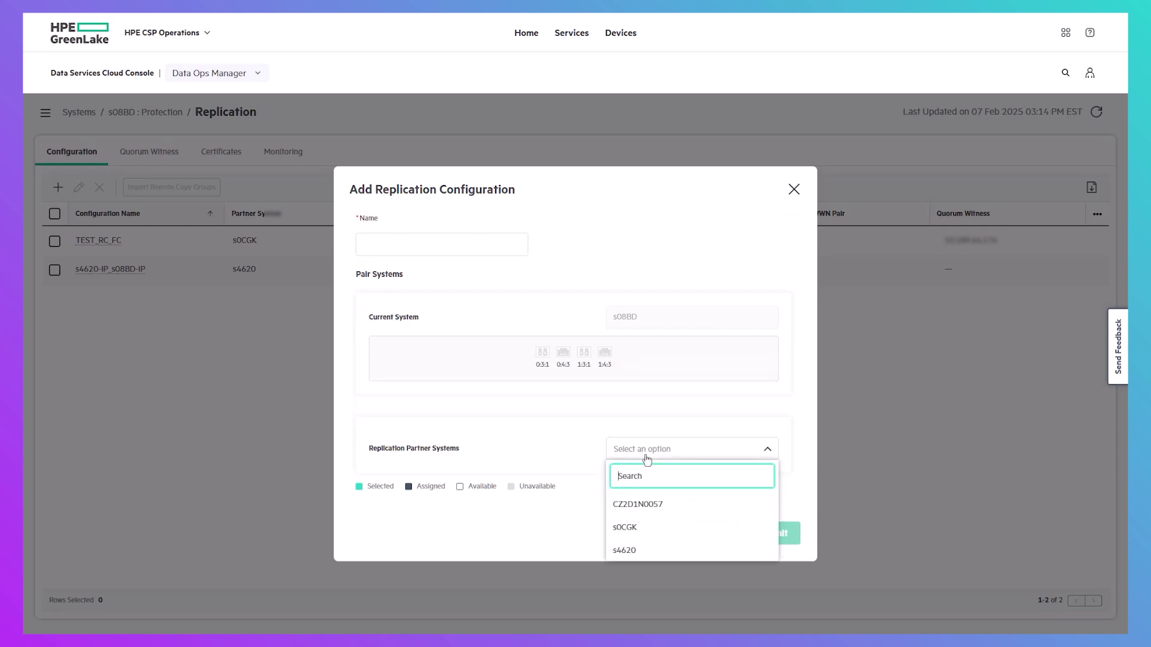
pyautogui.click(627, 504)
pyautogui.click(417, 541)
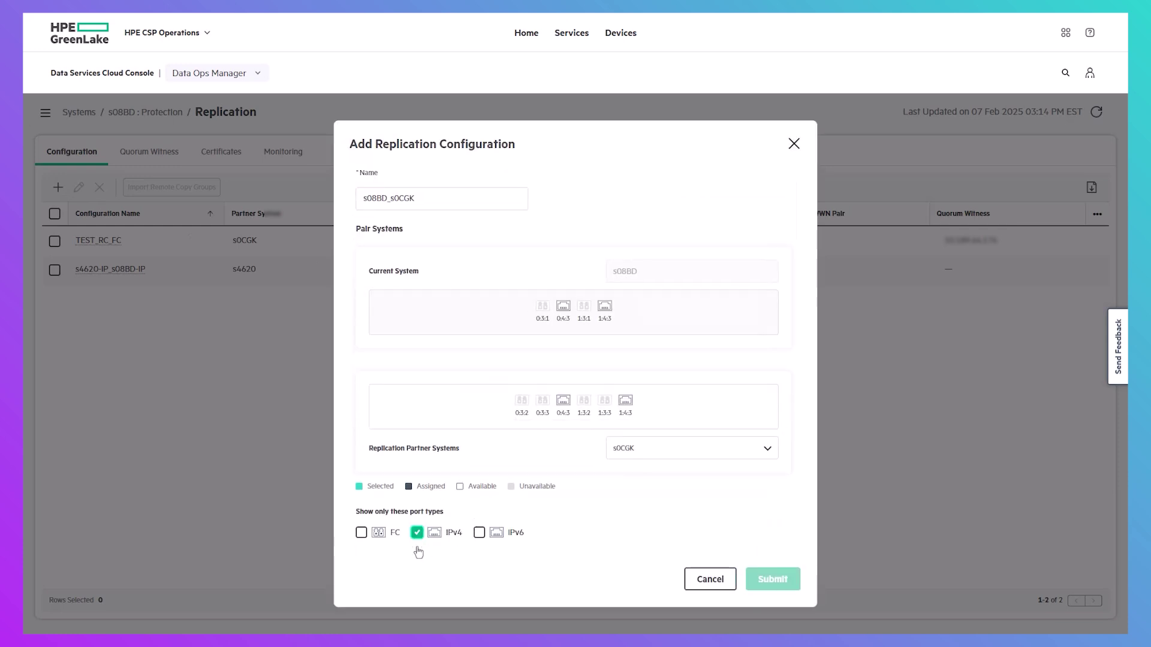
pyautogui.click(563, 306)
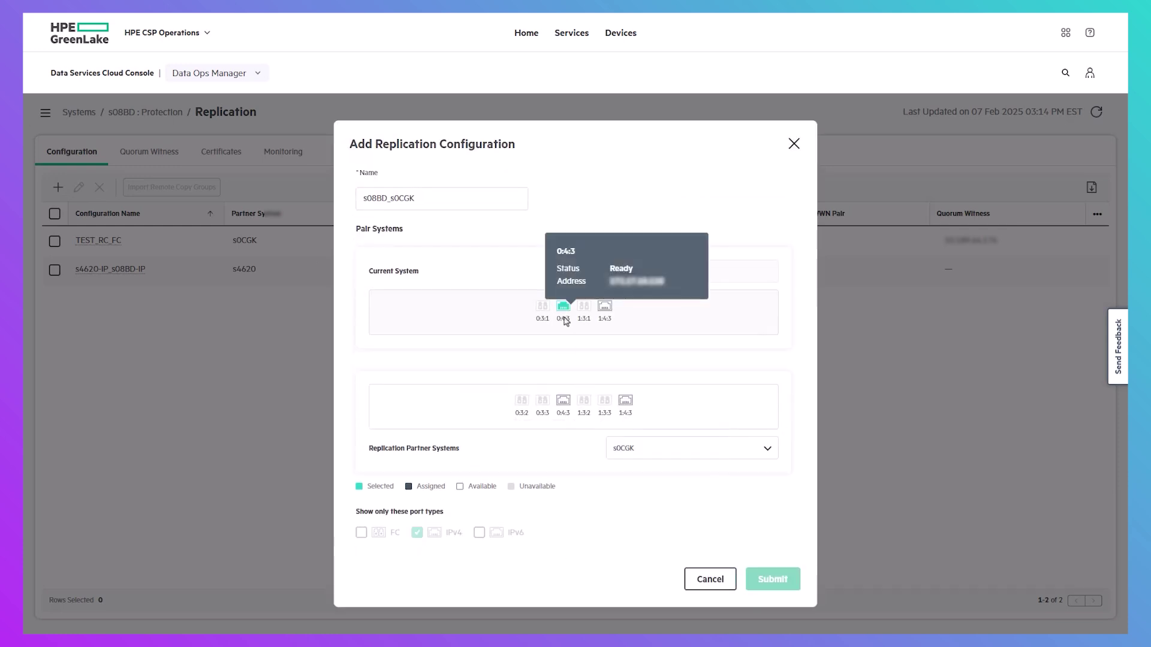
pyautogui.click(562, 400)
pyautogui.click(605, 308)
pyautogui.click(626, 401)
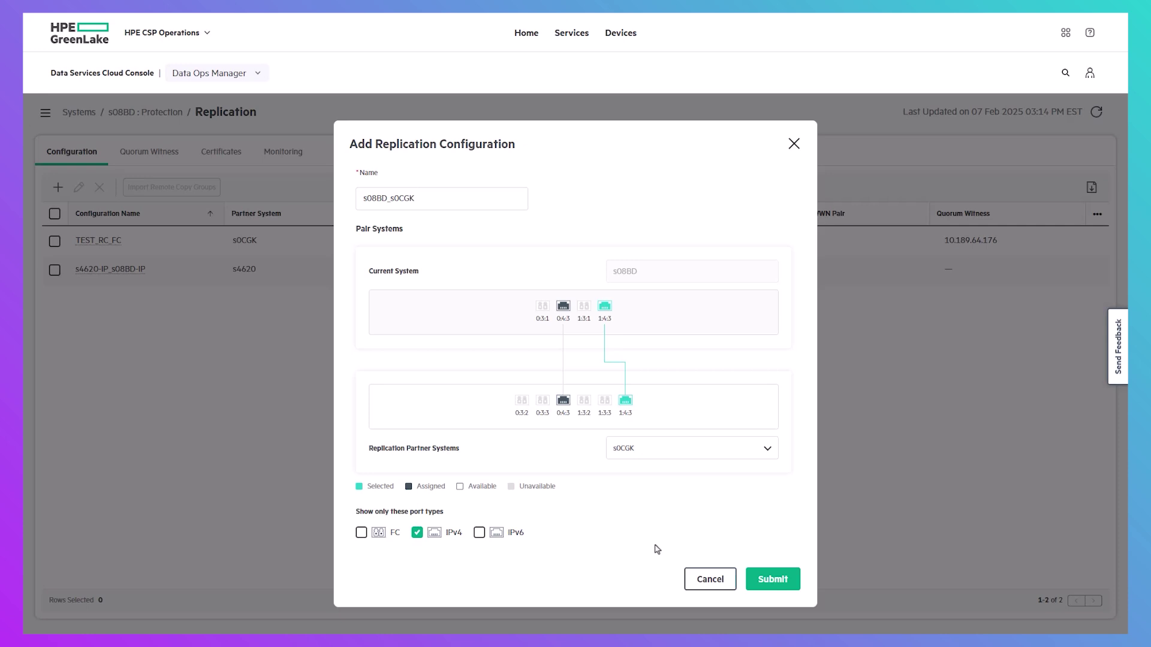
pyautogui.click(721, 586)
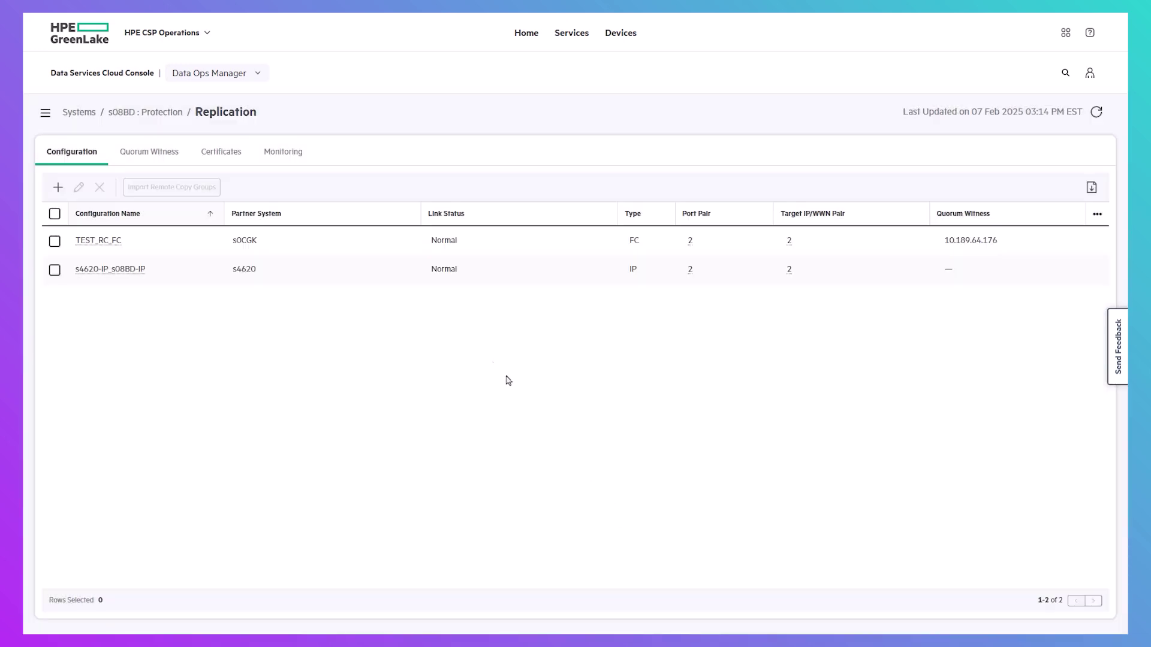
# Step: Follow the dashboard's software recommendation to CZ2D1N0057's Software tab and the 10.5.0 update actions
pyautogui.click(47, 117)
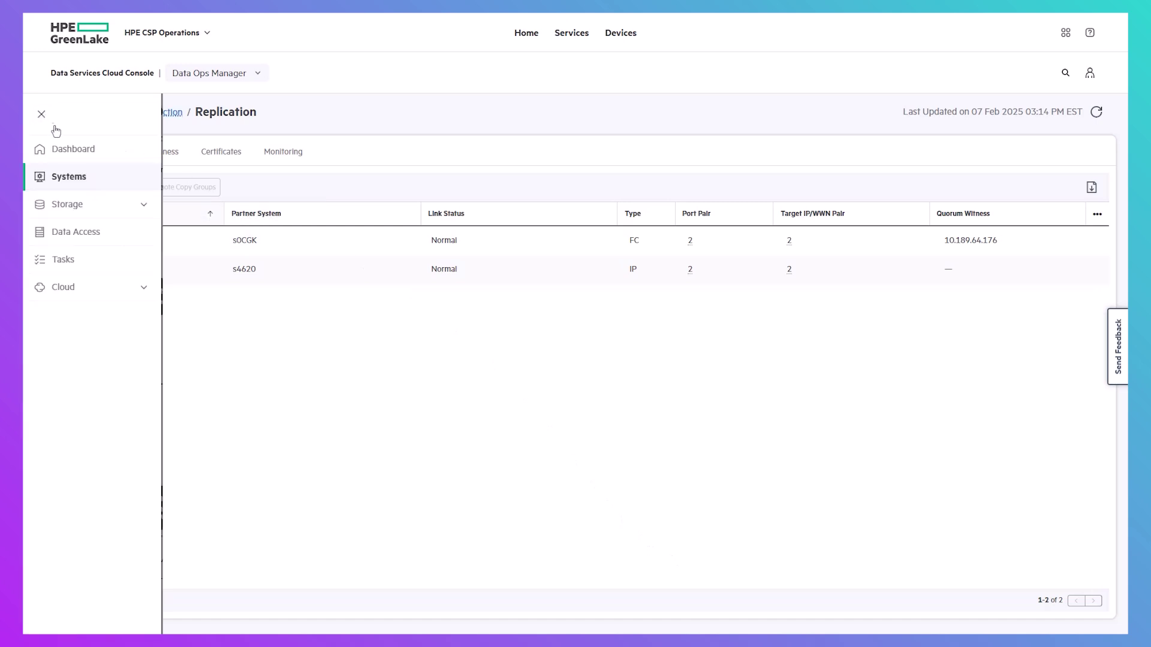
pyautogui.click(65, 155)
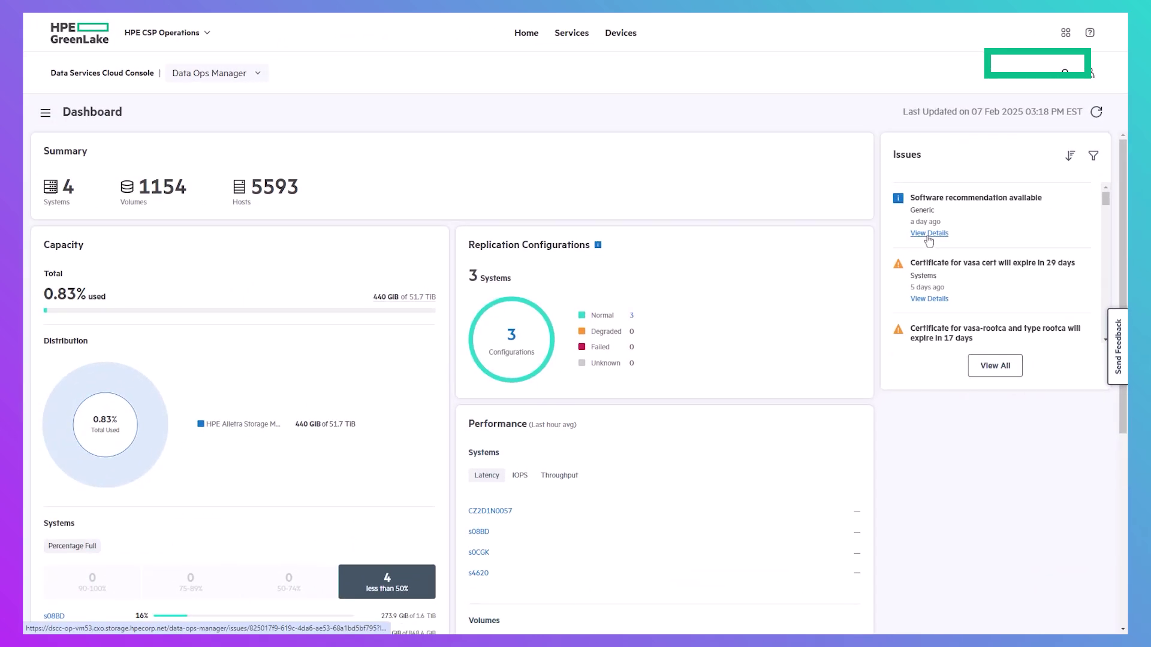
pyautogui.click(928, 235)
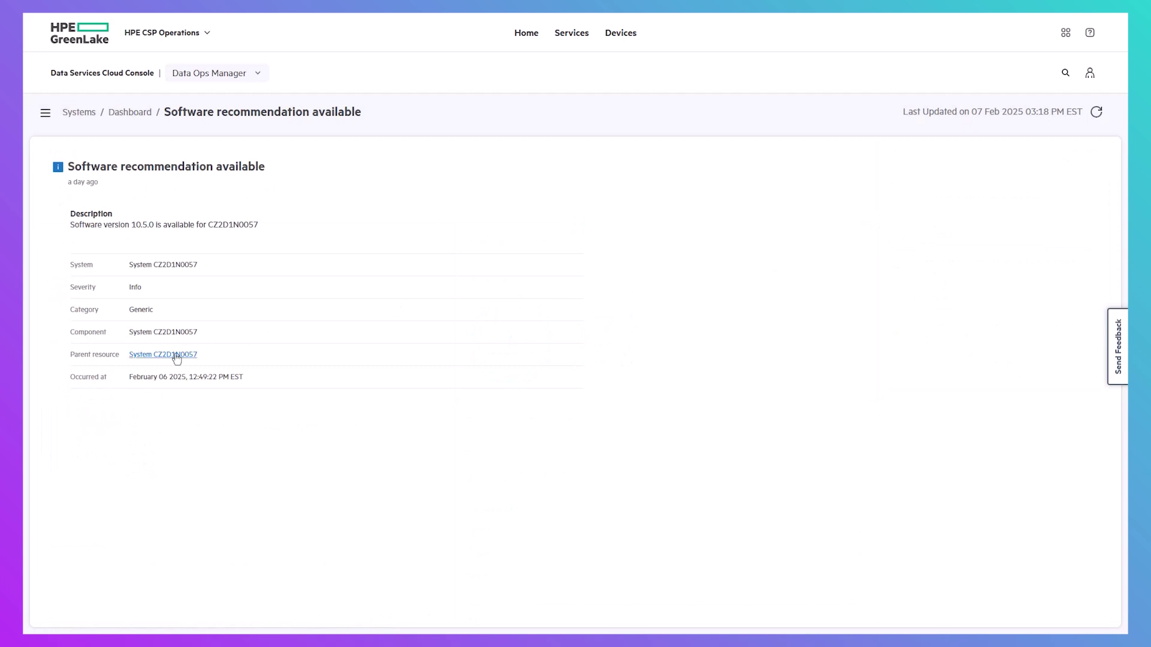
pyautogui.click(176, 357)
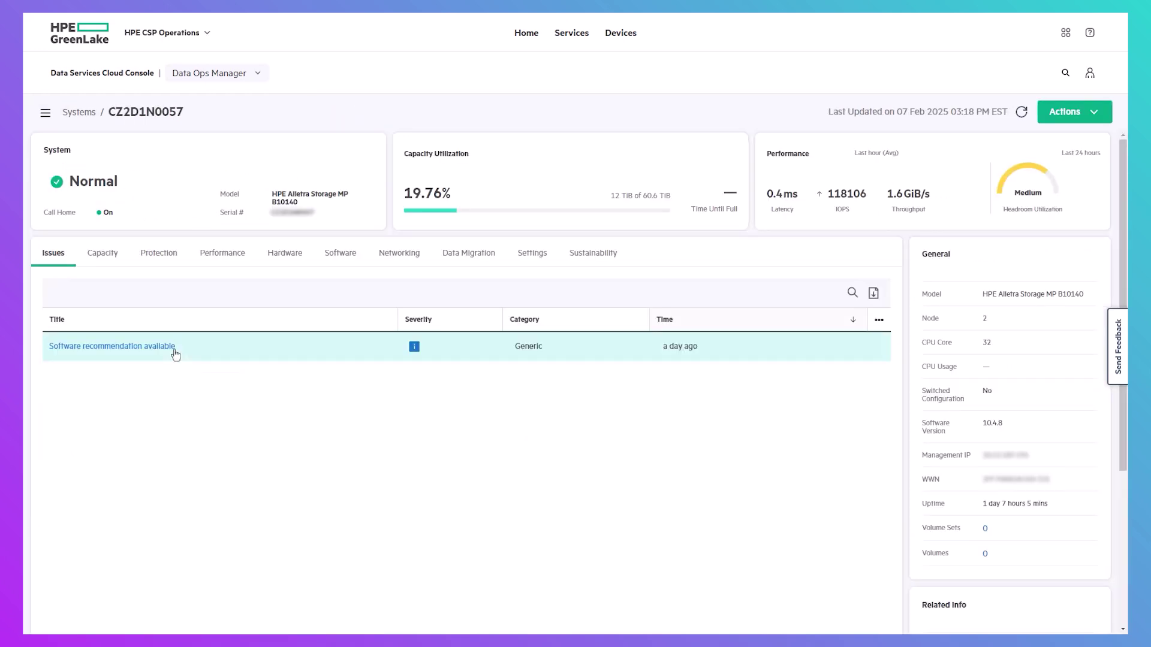
pyautogui.click(120, 348)
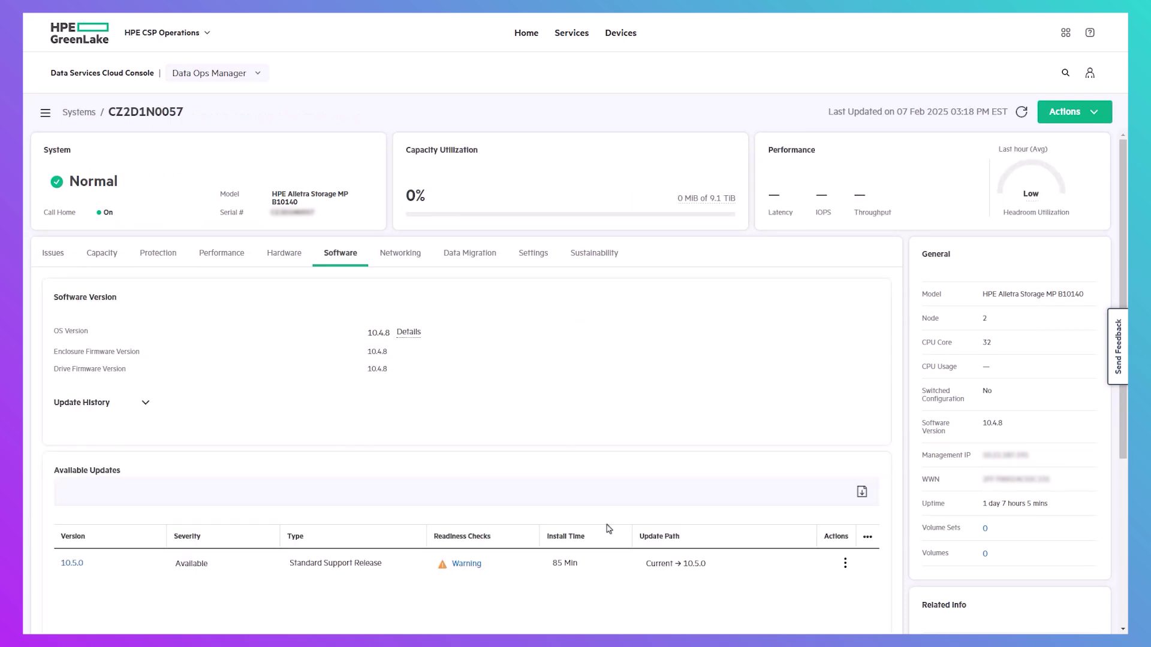
pyautogui.click(845, 567)
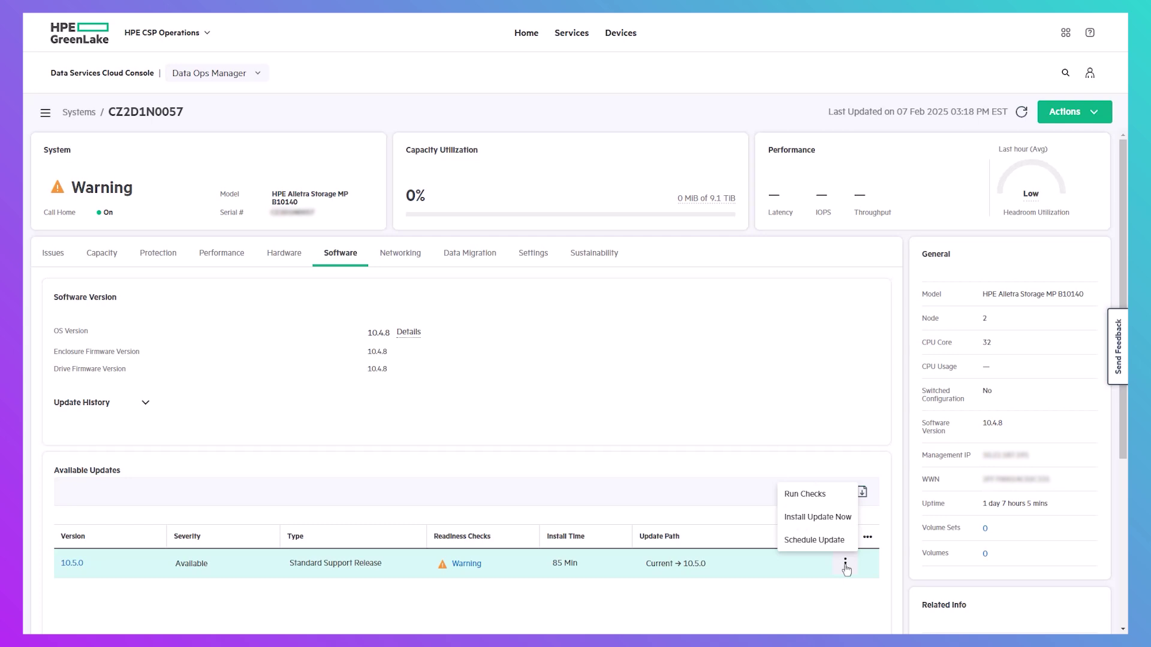
# Step: Dismiss the 10.5.0 update actions and launch Intent-based Provisioning from the console services list
pyautogui.press('Escape')
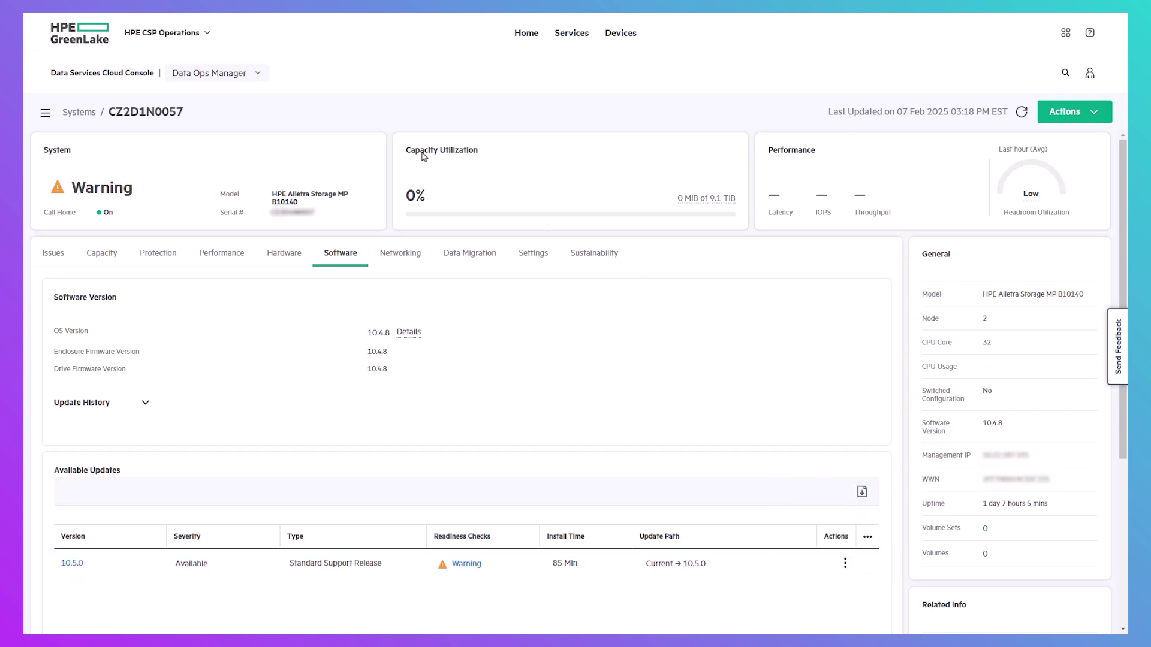
pyautogui.click(261, 74)
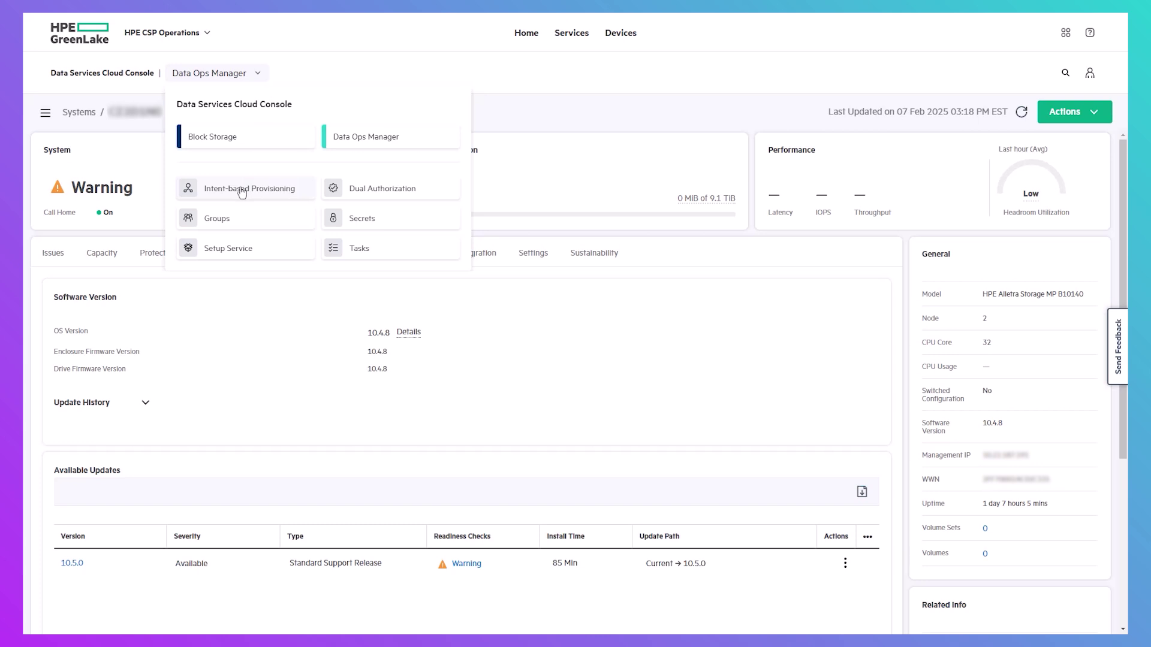
pyautogui.click(242, 189)
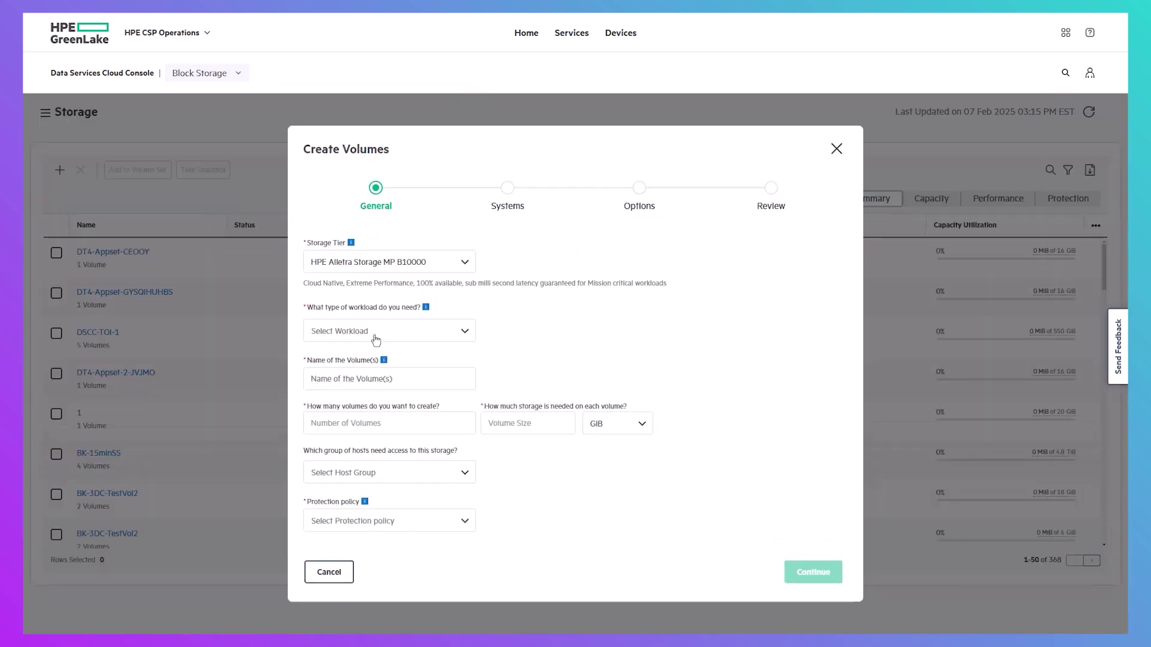
# Step: Define two 122 GiB Microsoft SQL Server volumes named NBSQL with No protection, then continue to Systems
pyautogui.click(376, 336)
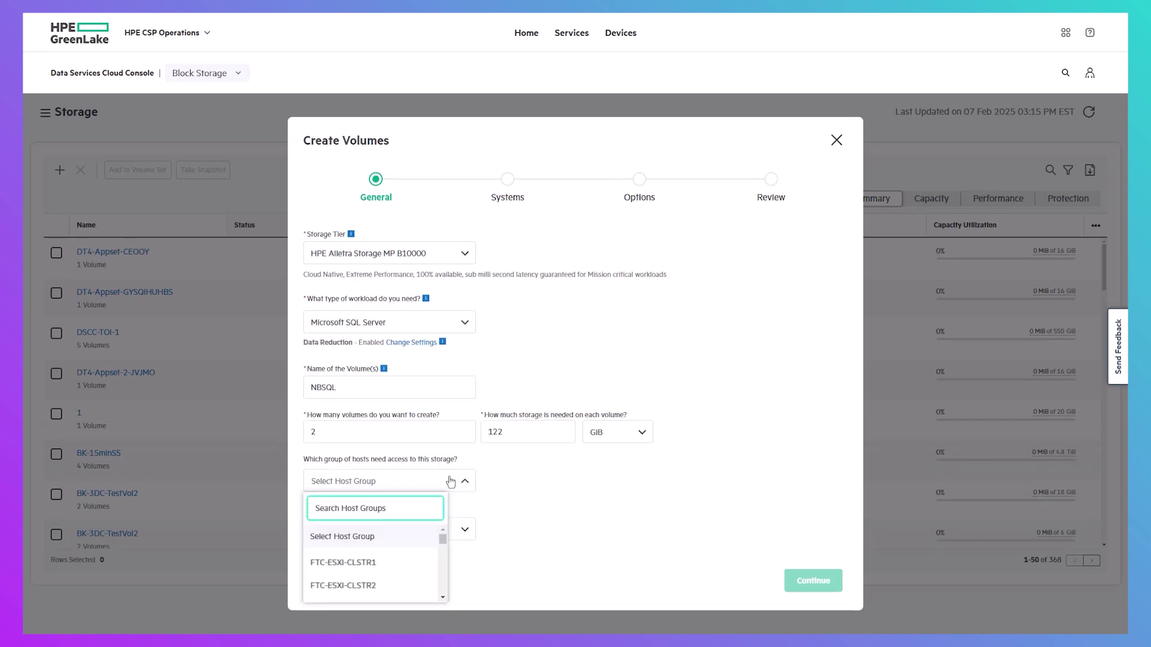
pyautogui.click(451, 481)
pyautogui.click(463, 530)
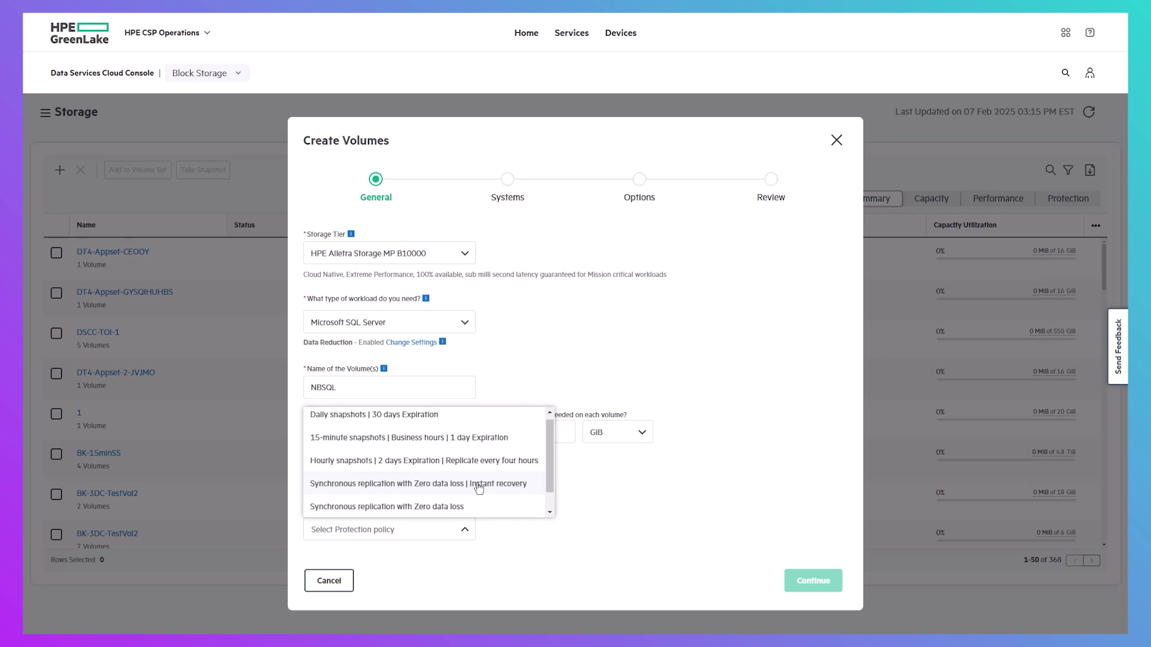
pyautogui.scroll(-1, 473, 495)
pyautogui.click(453, 507)
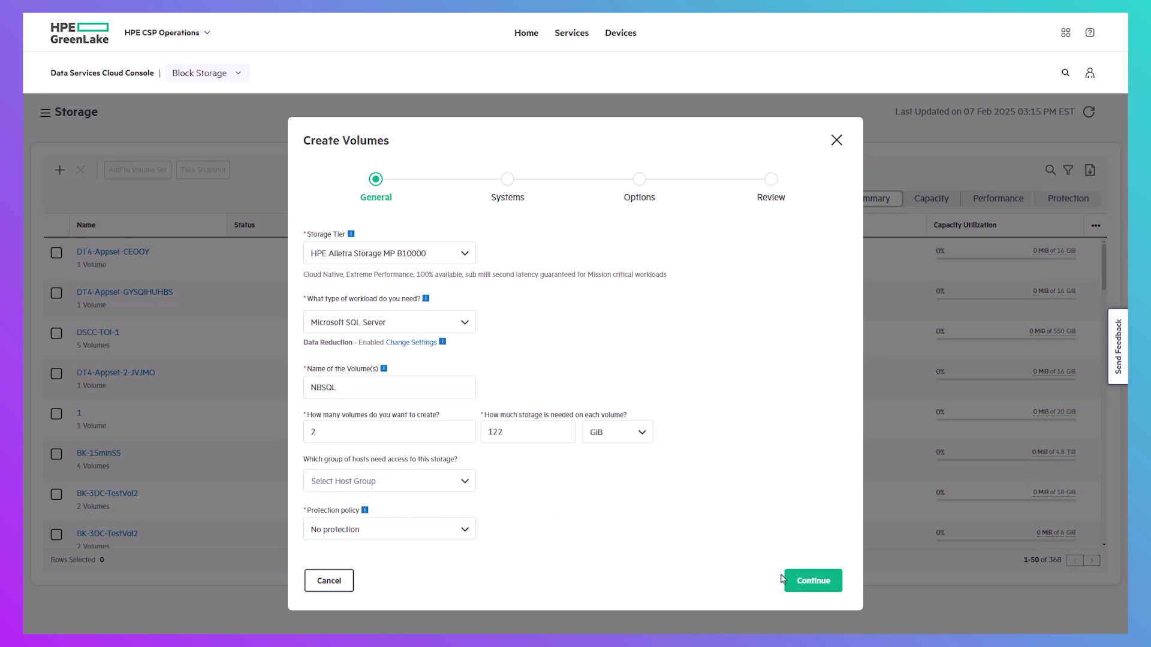
pyautogui.click(800, 581)
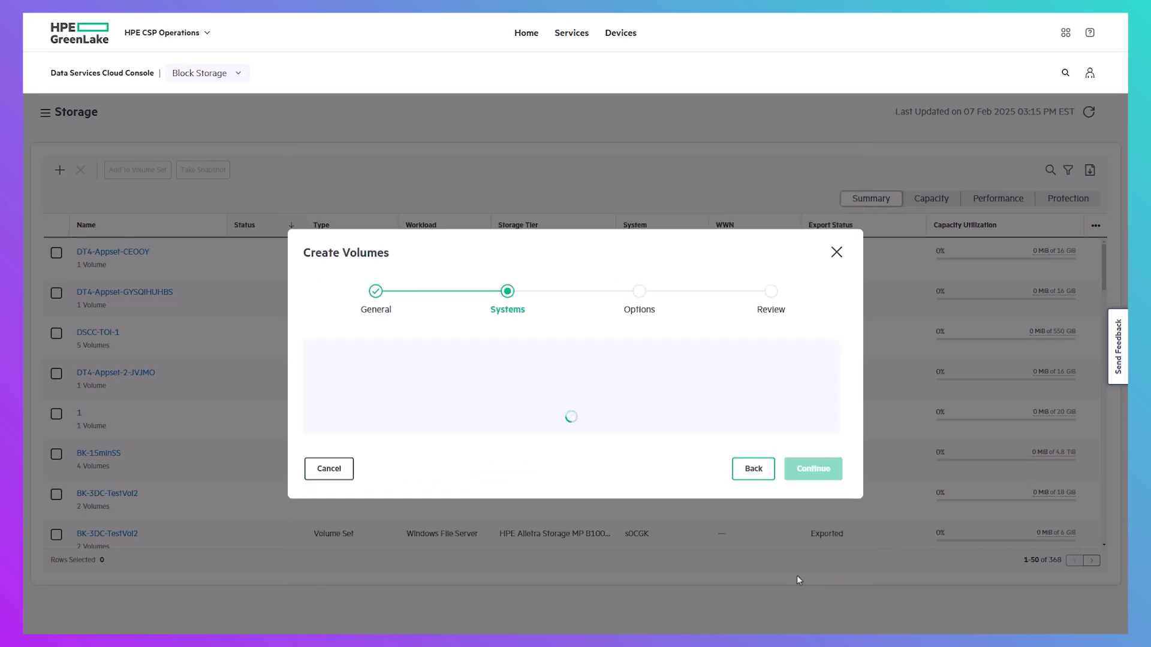